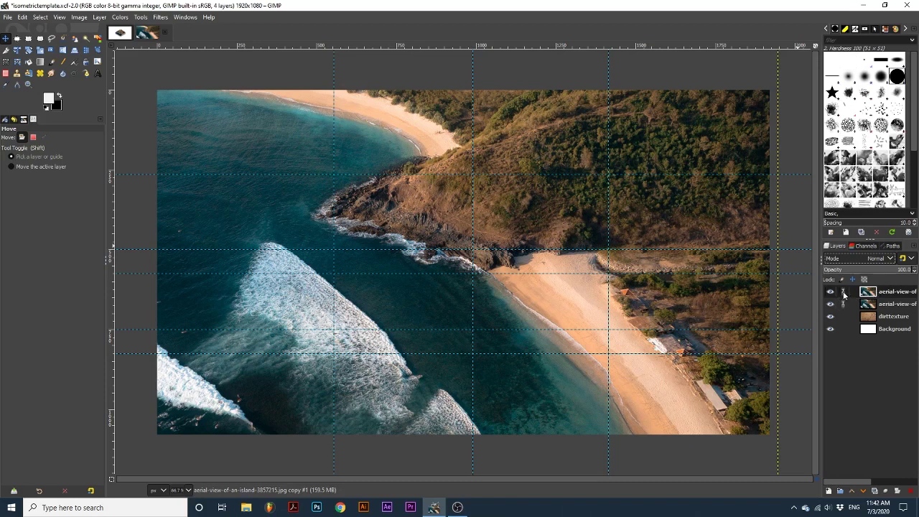
Hide the second aerial photo copy and the dirttexture layer, keeping the top photo and Background visible
{"action": "left_click", "coordinate": [843, 294]}
{"action": "left_click", "coordinate": [843, 292]}
{"action": "left_click_drag", "start_coordinate": [830, 291], "coordinate": [831, 306]}
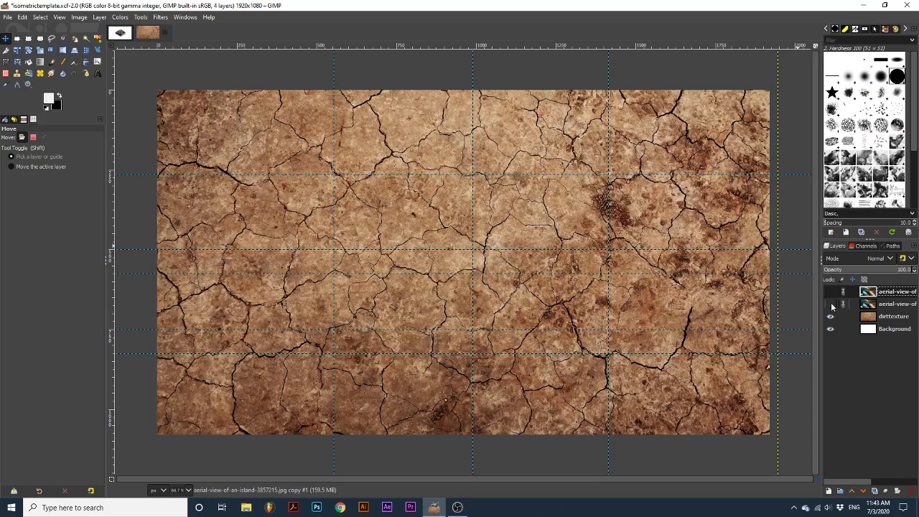
{"action": "left_click", "coordinate": [830, 317]}
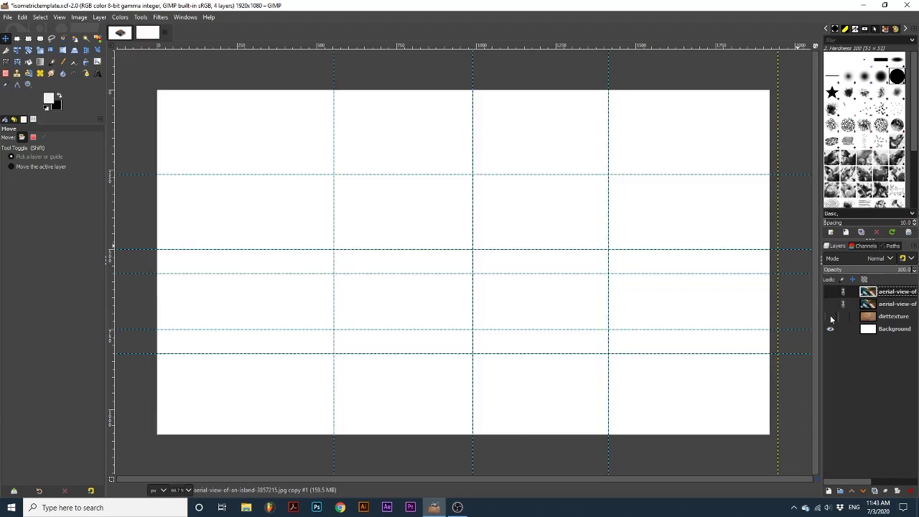
{"action": "left_click_drag", "start_coordinate": [830, 318], "coordinate": [829, 294]}
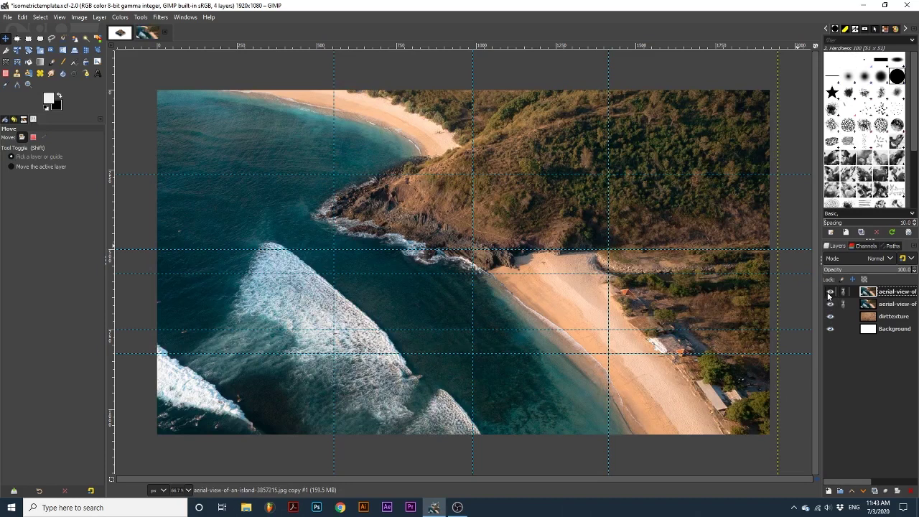
{"action": "left_click", "coordinate": [830, 304]}
{"action": "left_click", "coordinate": [830, 316]}
Draw a closed four-corner diamond path through the guide intersections and list it in Paths
{"action": "left_click", "coordinate": [88, 73]}
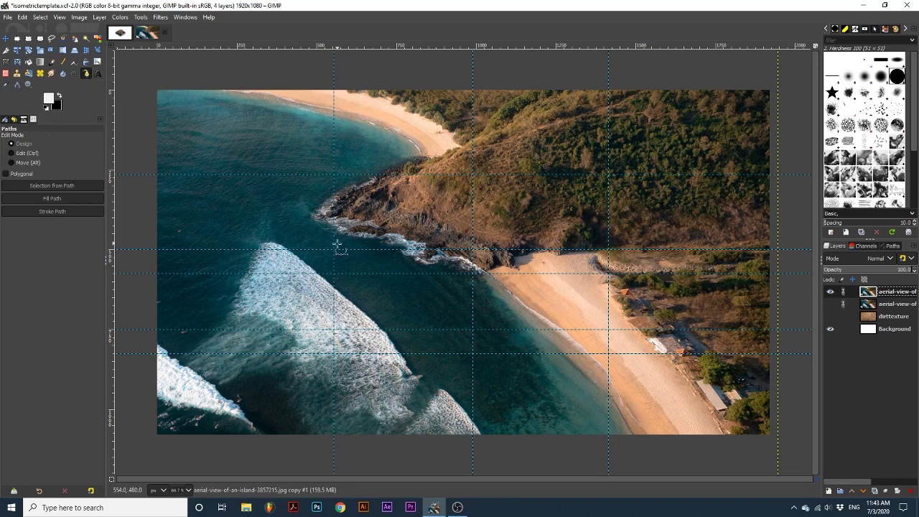
{"action": "left_click", "coordinate": [334, 251]}
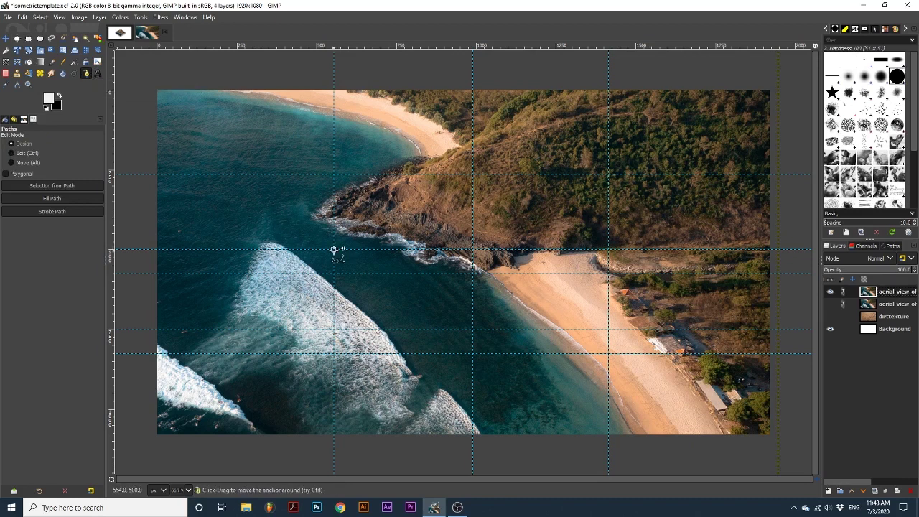
{"action": "left_click_drag", "start_coordinate": [334, 251], "coordinate": [472, 174]}
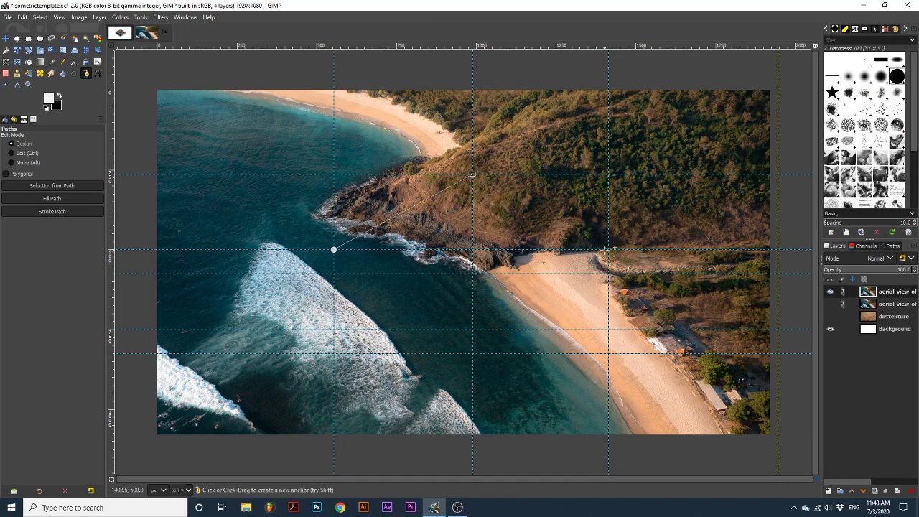
{"action": "left_click", "coordinate": [608, 249]}
{"action": "left_click", "coordinate": [473, 328]}
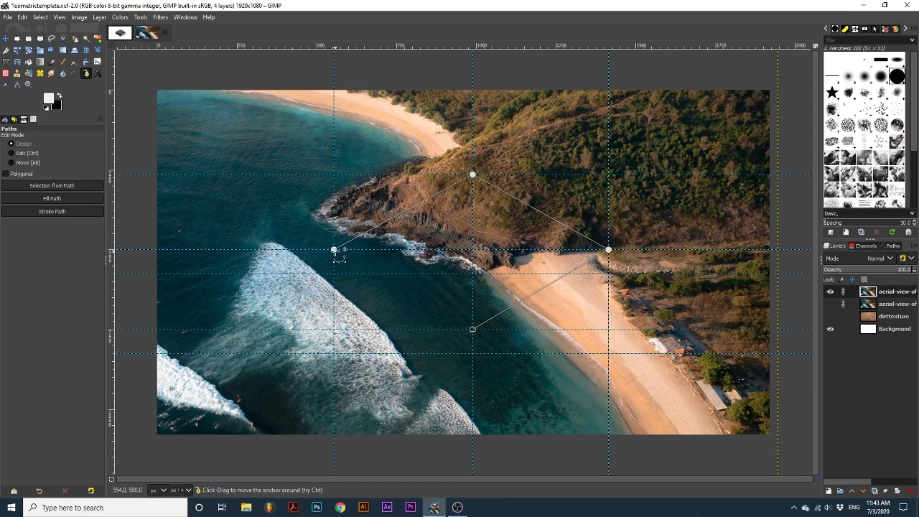
{"action": "key", "text": "ctrl"}
{"action": "left_click", "coordinate": [334, 250], "text": "ctrl"}
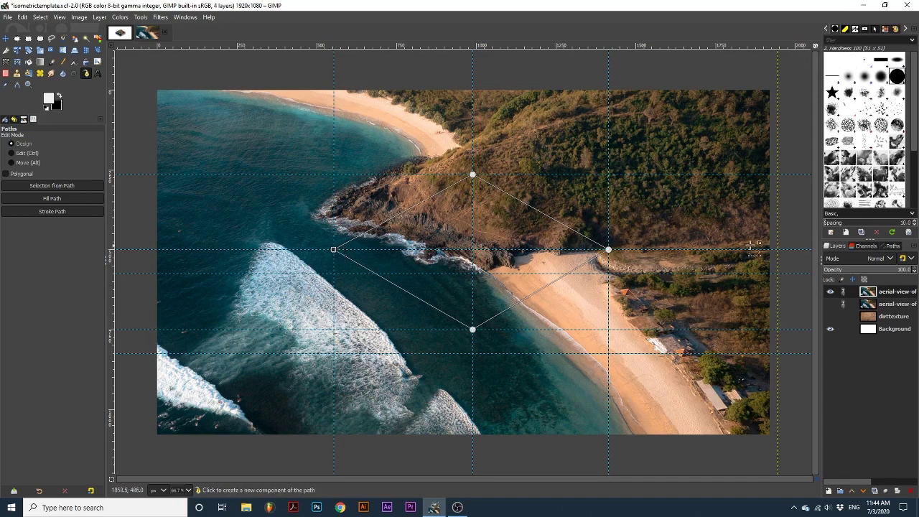
{"action": "left_click", "coordinate": [888, 248]}
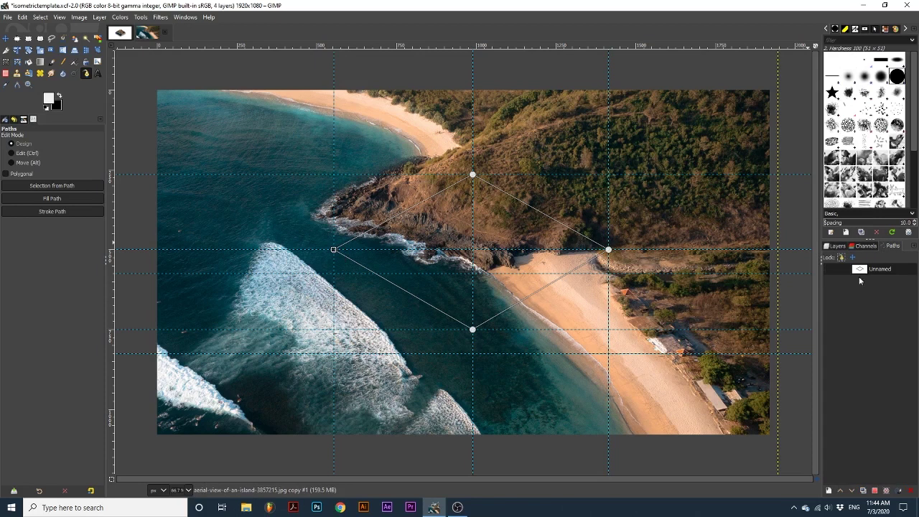
Show the diamond path and shift the top aerial photo down-right so the headland fills it
{"action": "left_click", "coordinate": [828, 268]}
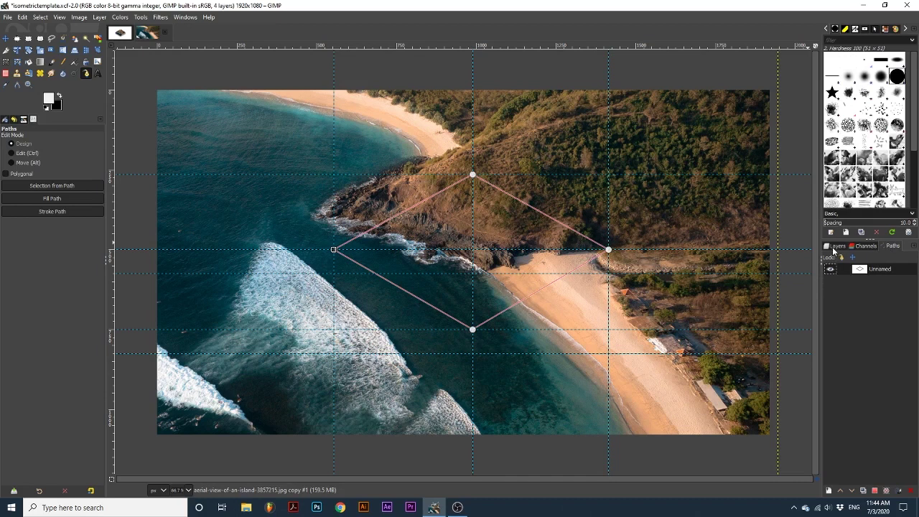
{"action": "left_click", "coordinate": [832, 248]}
{"action": "left_click", "coordinate": [6, 39]}
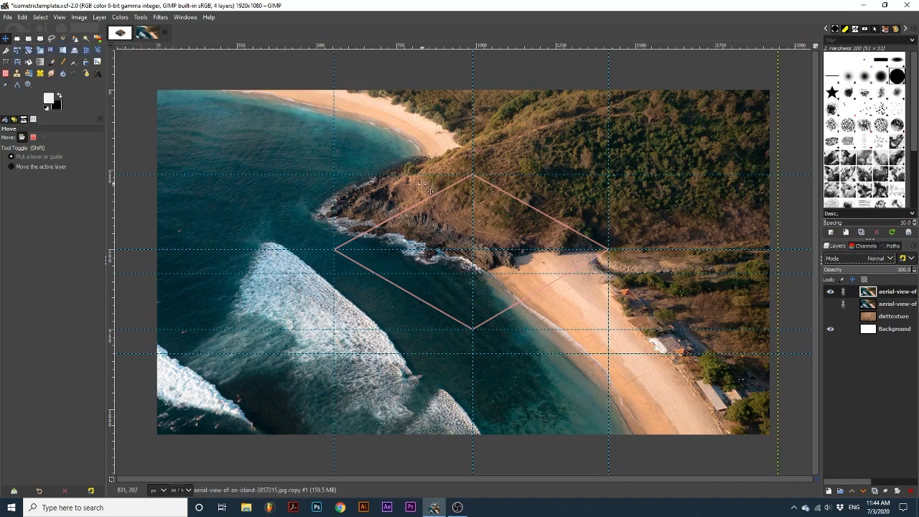
{"action": "left_click_drag", "start_coordinate": [424, 183], "coordinate": [447, 210]}
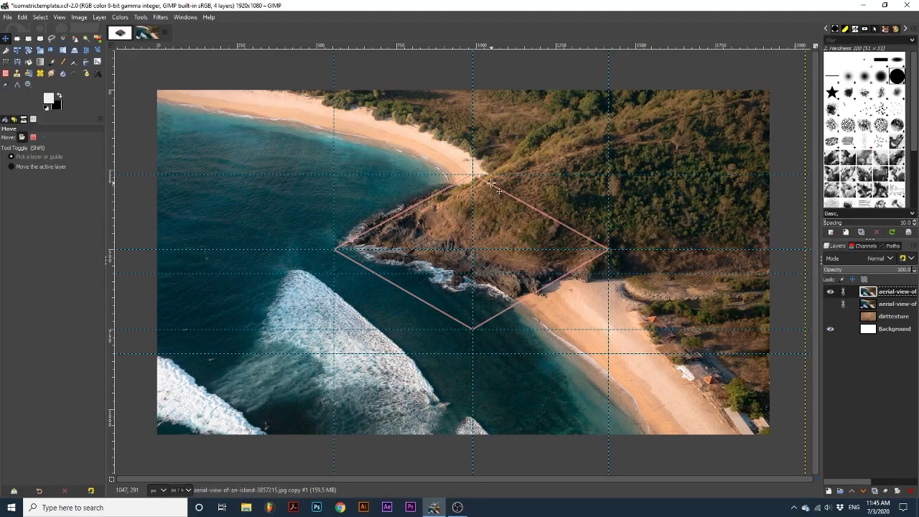
{"action": "left_click", "coordinate": [891, 246]}
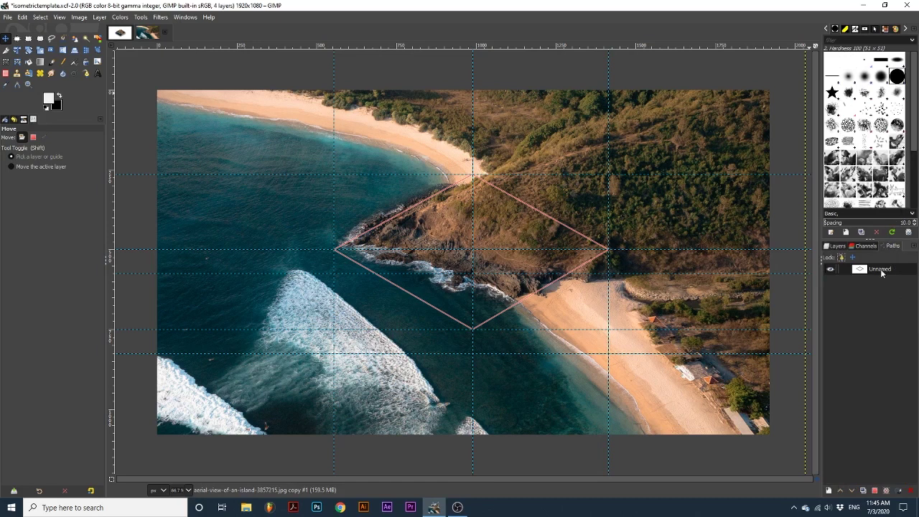
Convert the unnamed diamond path into a selection
{"action": "right_click", "coordinate": [880, 269]}
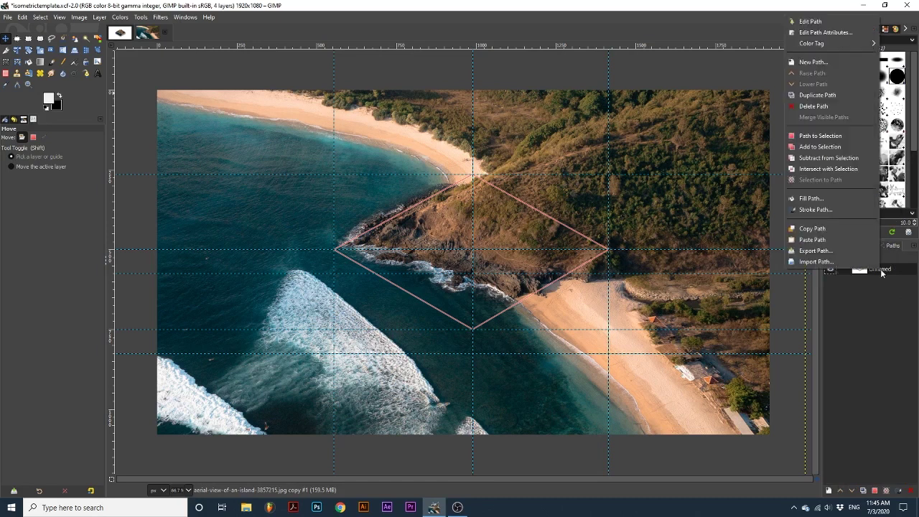
{"action": "left_click", "coordinate": [830, 136]}
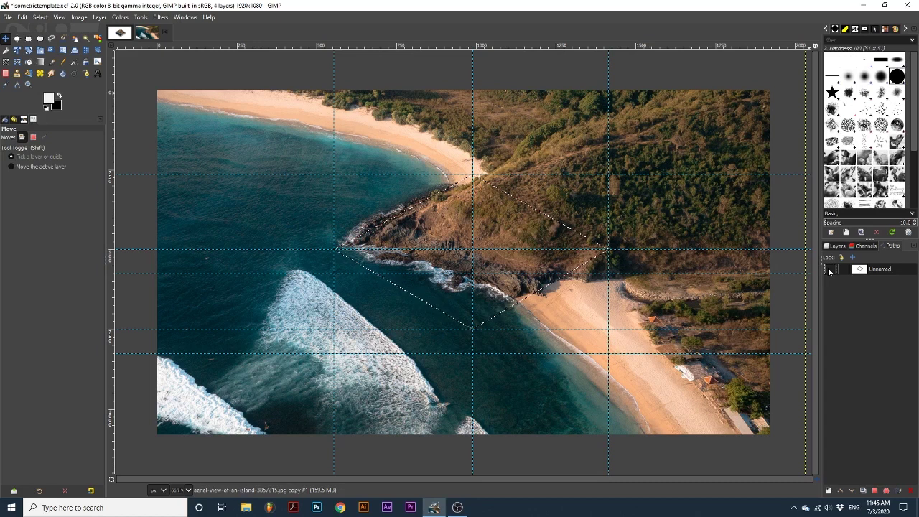
{"action": "left_click", "coordinate": [830, 245]}
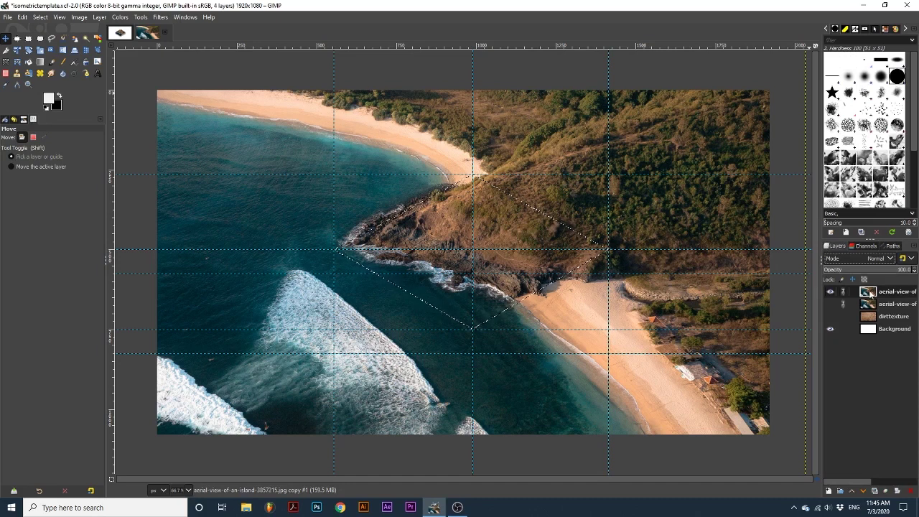
Add a layer mask from the diamond selection to the top aerial photo layer
{"action": "right_click", "coordinate": [869, 294]}
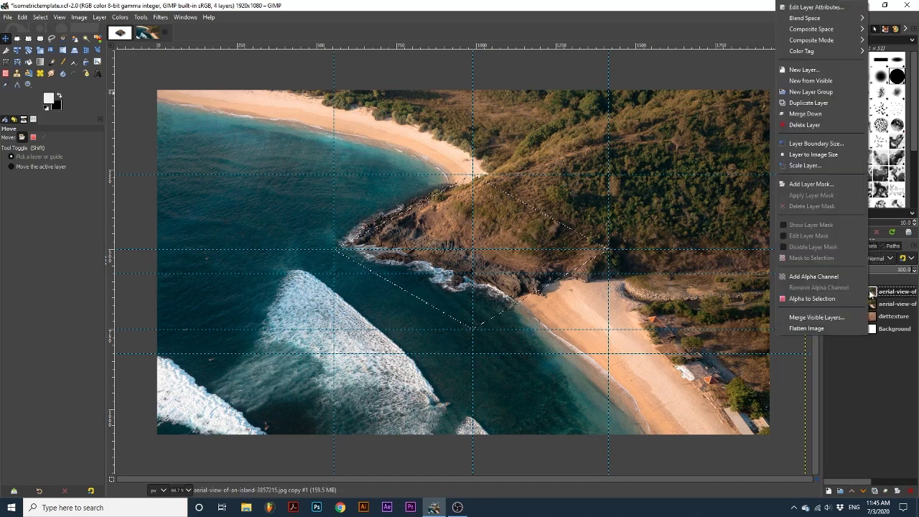
{"action": "left_click", "coordinate": [811, 184]}
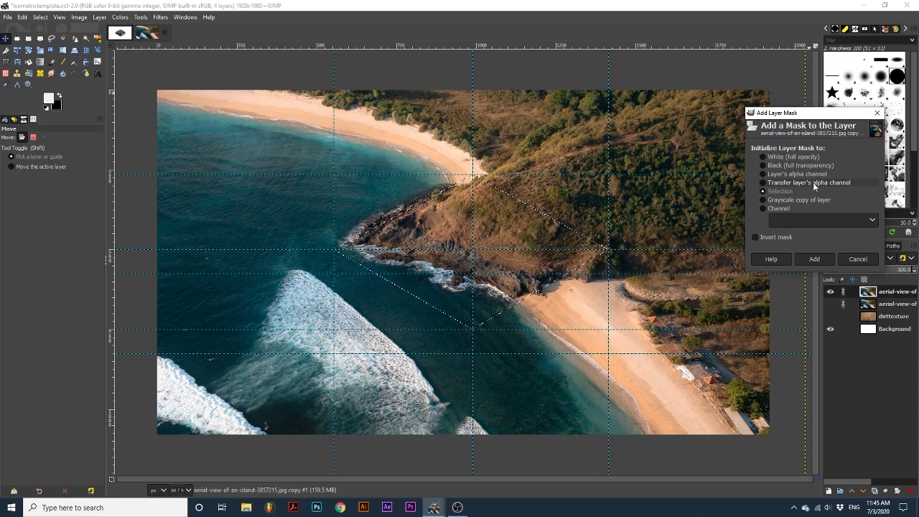
{"action": "left_click", "coordinate": [823, 260]}
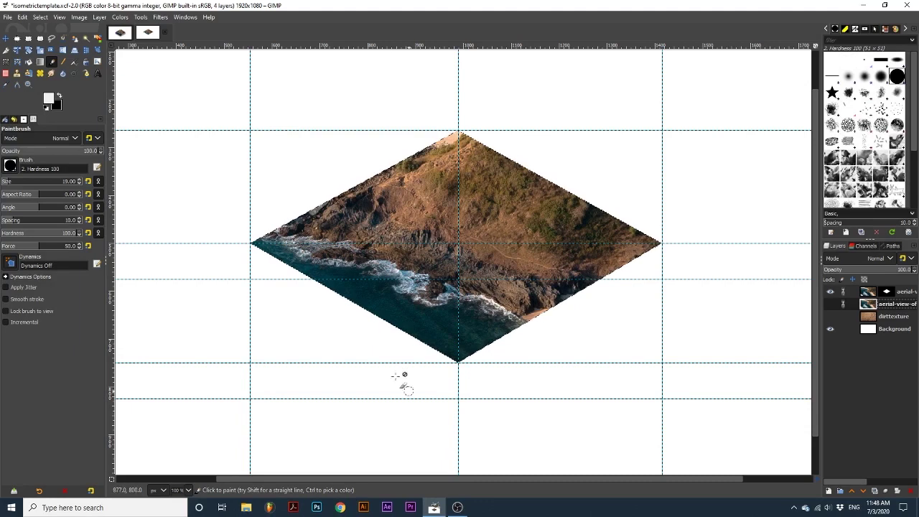
Clear the selection, show the second aerial copy at about 65% opacity, and select the top mask
{"action": "left_click", "coordinate": [40, 17]}
{"action": "left_click", "coordinate": [46, 41]}
{"action": "left_click", "coordinate": [829, 305]}
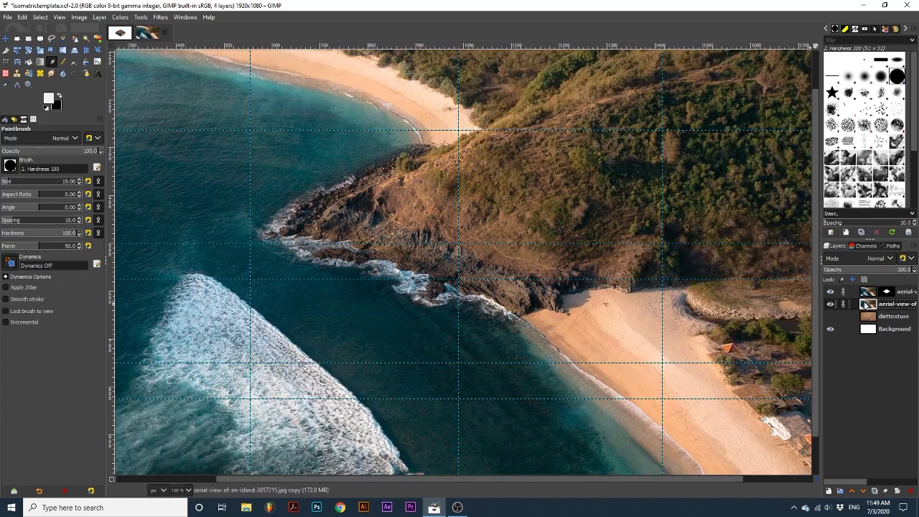
{"action": "left_click", "coordinate": [881, 269]}
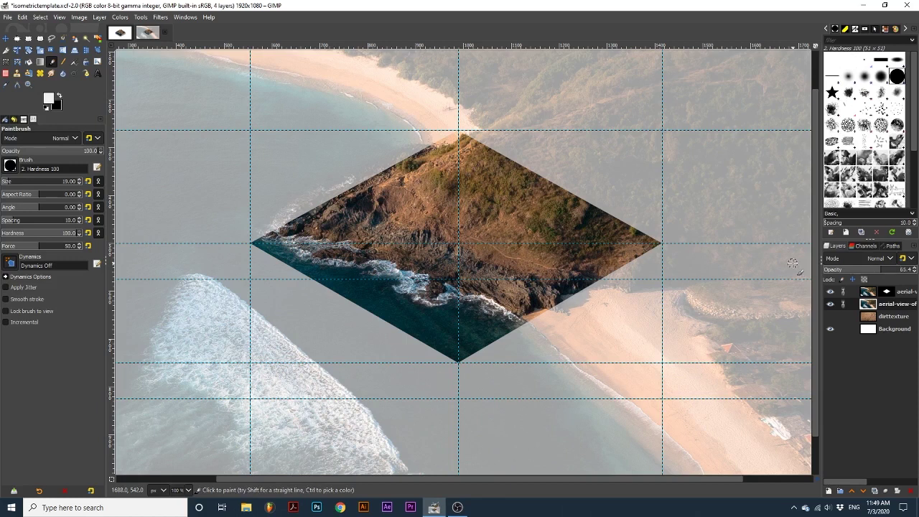
{"action": "left_click", "coordinate": [887, 292]}
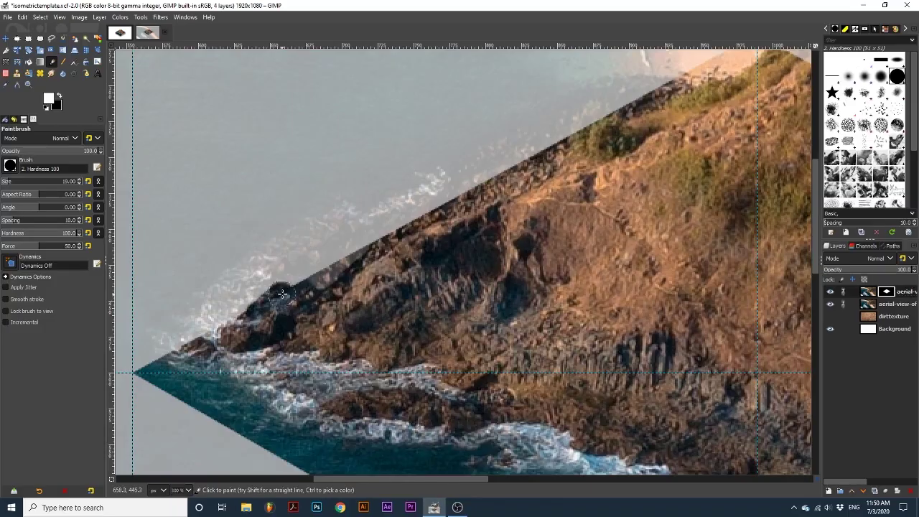
Edit the top layer's mask to reveal more rock, greenery and hilltop along the diamond's edges
{"action": "left_click_drag", "start_coordinate": [282, 293], "coordinate": [516, 176]}
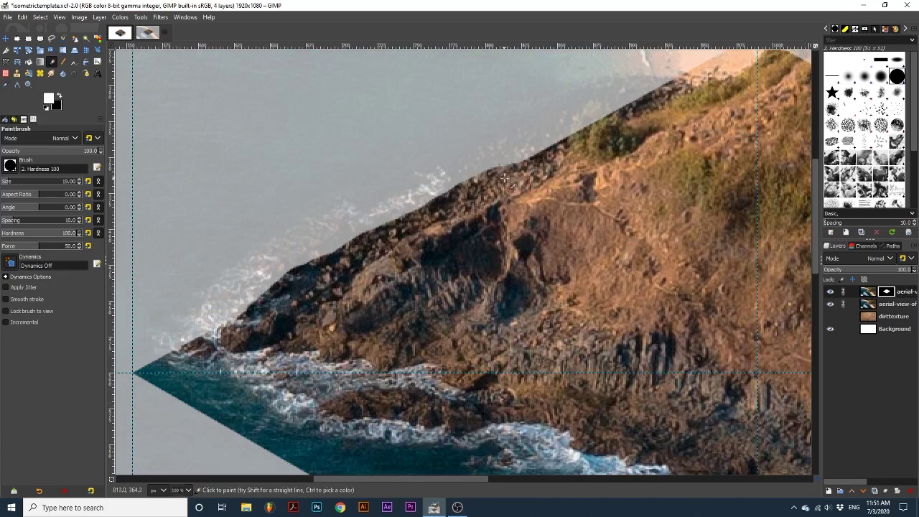
{"action": "mouse_move", "coordinate": [505, 178]}
{"action": "left_mouse_down"}
{"action": "mouse_move", "coordinate": [615, 108]}
{"action": "mouse_move", "coordinate": [642, 109]}
{"action": "mouse_move", "coordinate": [602, 110]}
{"action": "mouse_move", "coordinate": [589, 127]}
{"action": "mouse_move", "coordinate": [656, 105]}
{"action": "left_mouse_up"}
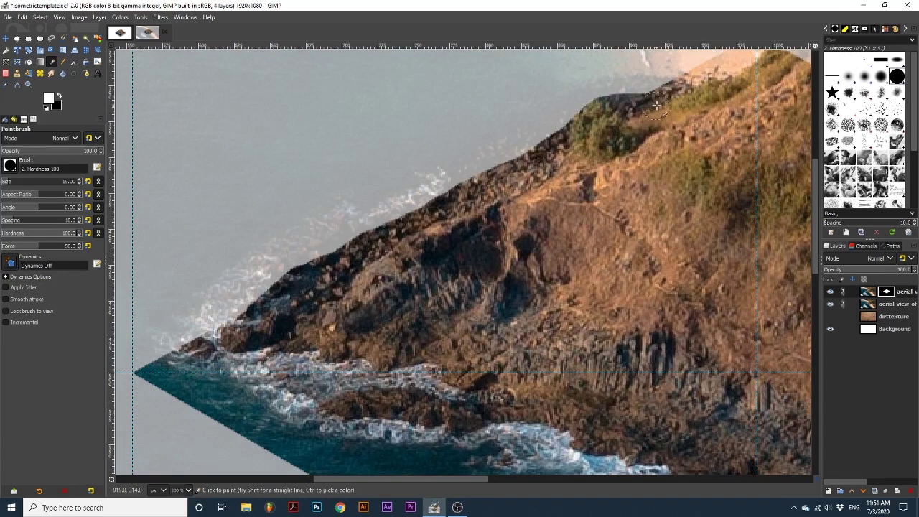
{"action": "scroll", "coordinate": [656, 106], "scroll_direction": "down", "scroll_amount": 3}
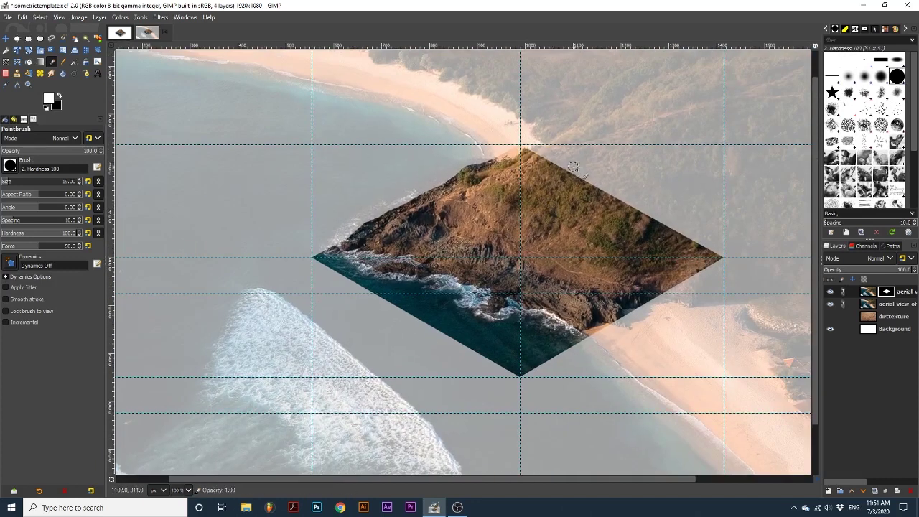
{"action": "scroll", "coordinate": [574, 168], "scroll_direction": "up", "scroll_amount": 3}
{"action": "mouse_move", "coordinate": [380, 136]}
{"action": "left_mouse_down"}
{"action": "mouse_move", "coordinate": [412, 118]}
{"action": "mouse_move", "coordinate": [430, 122]}
{"action": "mouse_move", "coordinate": [502, 165]}
{"action": "mouse_move", "coordinate": [485, 143]}
{"action": "mouse_move", "coordinate": [593, 219]}
{"action": "mouse_move", "coordinate": [510, 176]}
{"action": "mouse_move", "coordinate": [531, 180]}
{"action": "mouse_move", "coordinate": [619, 284]}
{"action": "left_mouse_up"}
{"action": "scroll", "coordinate": [597, 316], "scroll_direction": "right", "scroll_amount": 4}
{"action": "scroll", "coordinate": [597, 317], "scroll_direction": "down", "scroll_amount": 1}
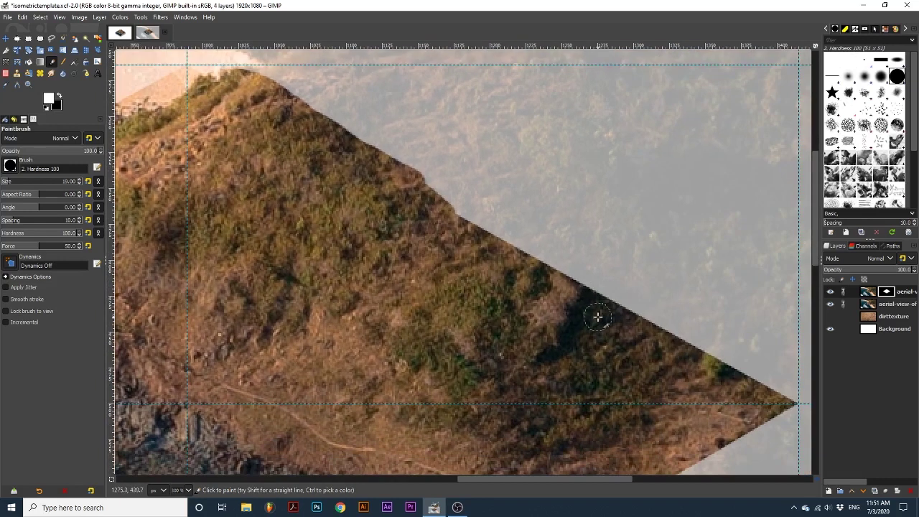
{"action": "mouse_move", "coordinate": [597, 316]}
{"action": "left_mouse_down"}
{"action": "mouse_move", "coordinate": [545, 258]}
{"action": "mouse_move", "coordinate": [423, 188]}
{"action": "mouse_move", "coordinate": [396, 184]}
{"action": "left_mouse_up"}
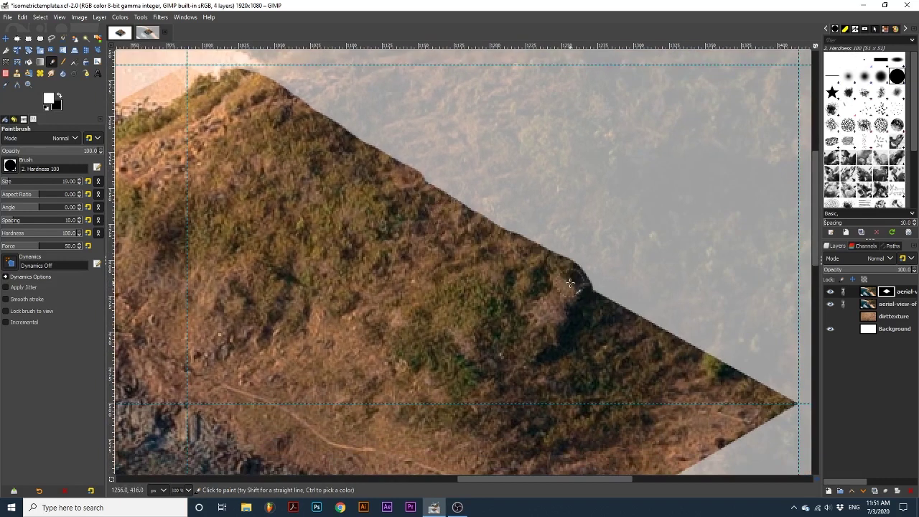
{"action": "mouse_move", "coordinate": [569, 282]}
{"action": "left_mouse_down"}
{"action": "mouse_move", "coordinate": [607, 320]}
{"action": "mouse_move", "coordinate": [432, 201]}
{"action": "mouse_move", "coordinate": [536, 264]}
{"action": "left_mouse_up"}
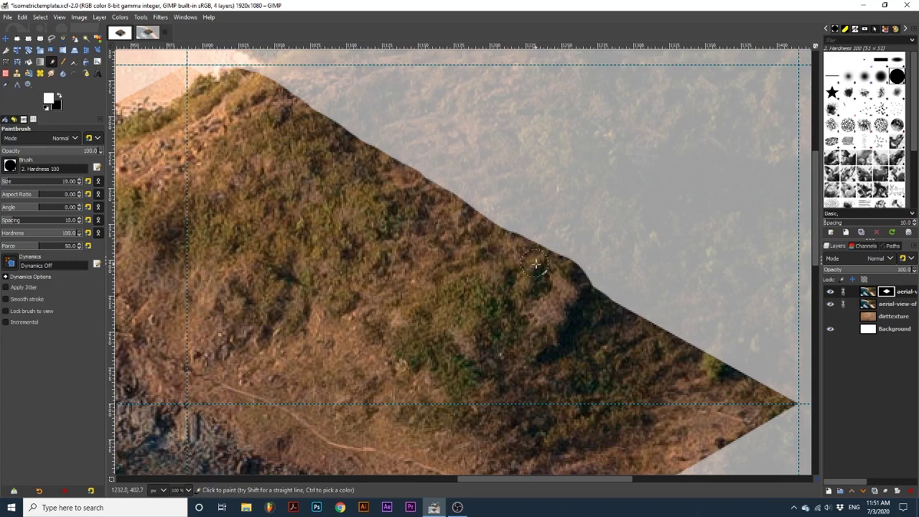
Recenter the whole diamond in view and hide the faded beach photo layer
{"action": "scroll", "coordinate": [584, 293], "scroll_direction": "down", "scroll_amount": 3}
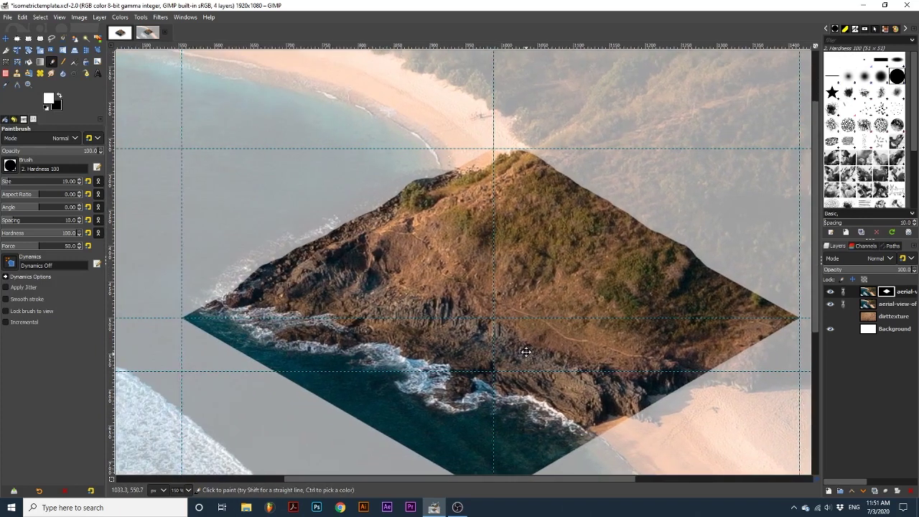
{"action": "left_click_drag", "start_coordinate": [526, 352], "coordinate": [424, 420]}
{"action": "scroll", "coordinate": [451, 216], "scroll_direction": "up", "scroll_amount": 4}
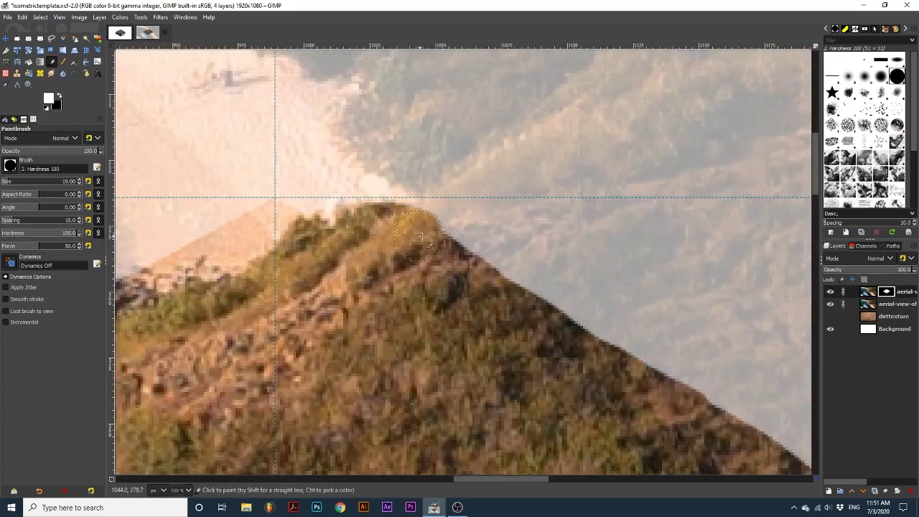
{"action": "scroll", "coordinate": [302, 426], "scroll_direction": "down", "scroll_amount": 5}
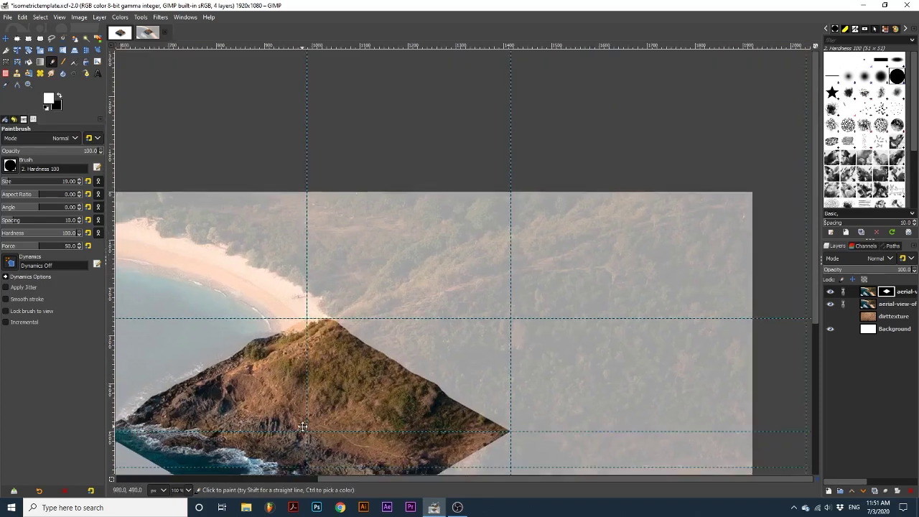
{"action": "scroll", "coordinate": [302, 426], "scroll_direction": "down", "scroll_amount": 1}
{"action": "left_click_drag", "start_coordinate": [302, 426], "coordinate": [448, 250]}
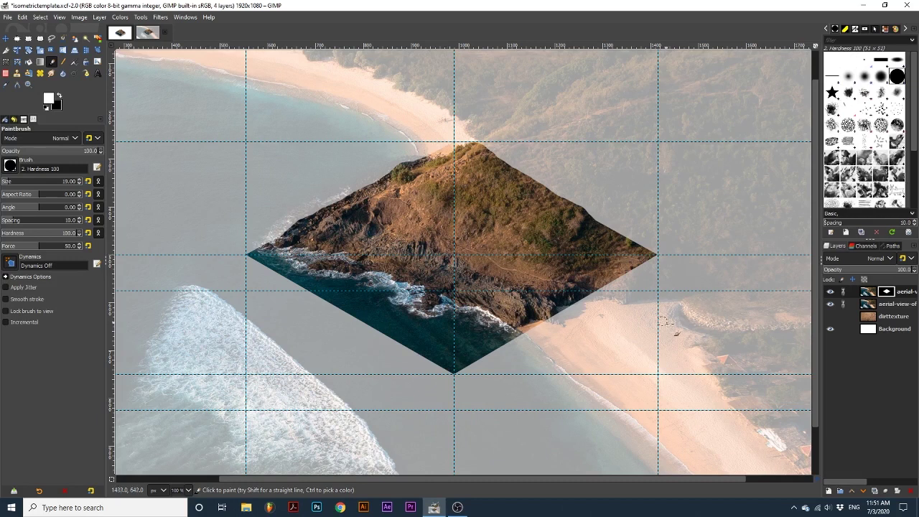
{"action": "left_click", "coordinate": [830, 306]}
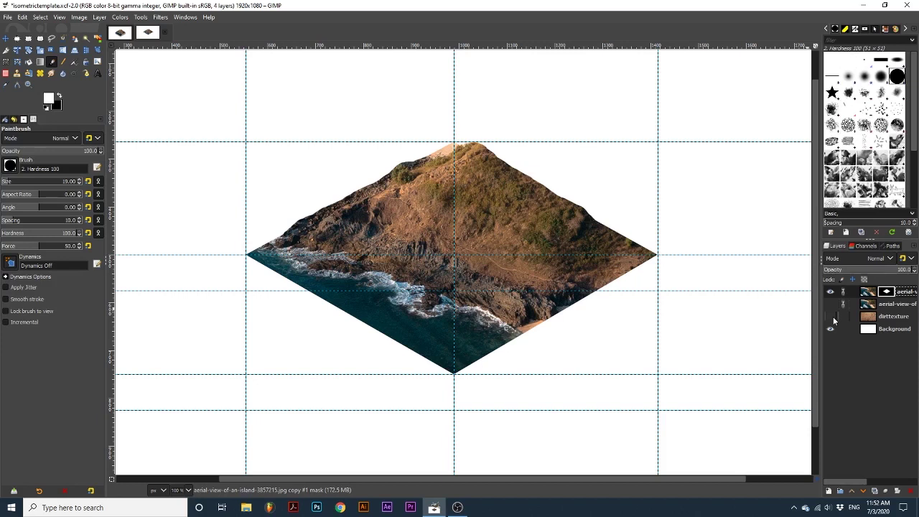
Show the dirttexture layer and make it active with the Perspective tool selected
{"action": "left_click", "coordinate": [830, 316]}
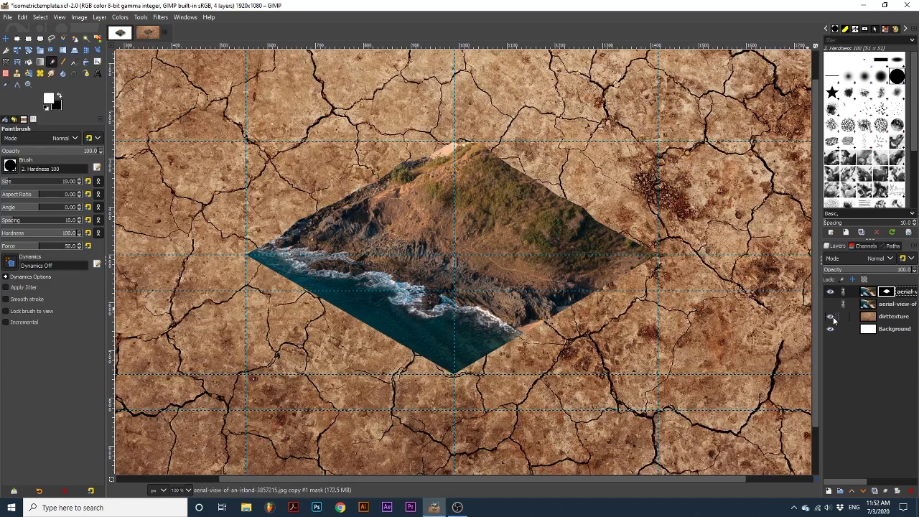
{"action": "left_click", "coordinate": [74, 52]}
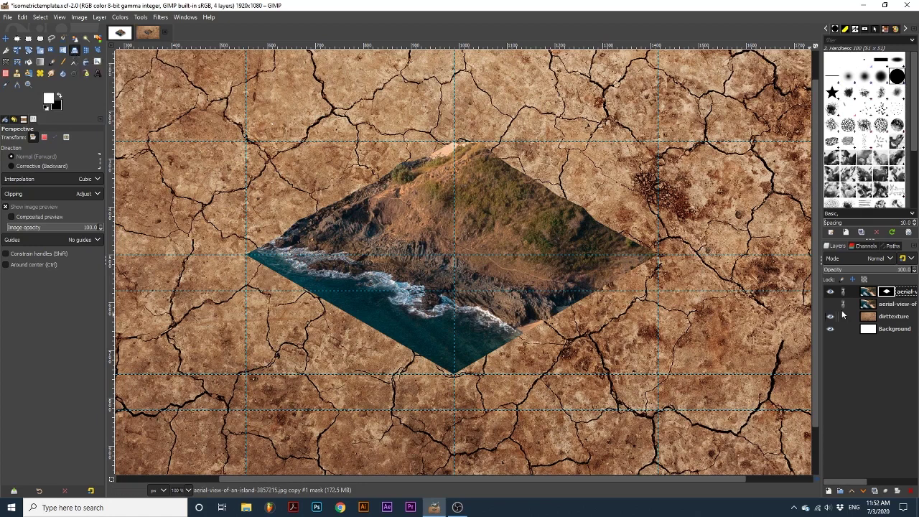
{"action": "left_click", "coordinate": [870, 318]}
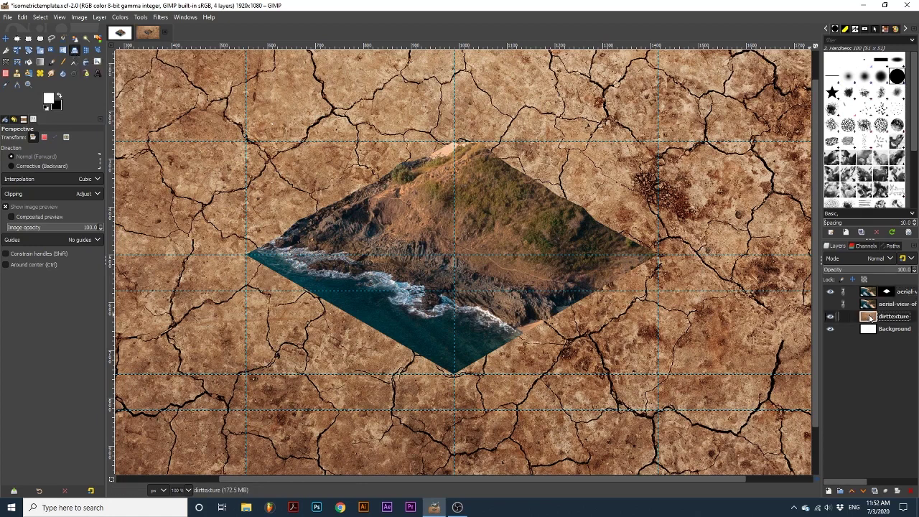
Warp the dirt texture into a slanted side wall beneath the diamond, then show the beach photo again
{"action": "scroll", "coordinate": [655, 255], "scroll_direction": "down", "scroll_amount": 2}
{"action": "left_click", "coordinate": [655, 255]}
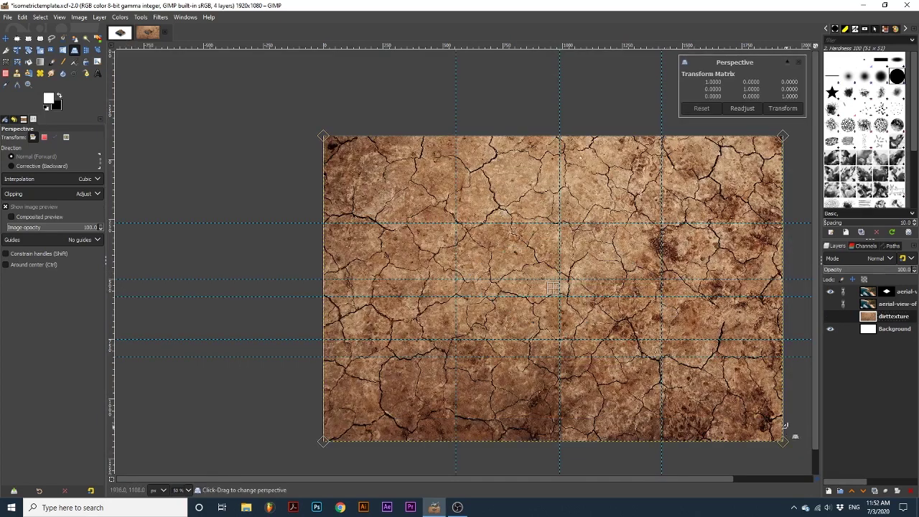
{"action": "left_click_drag", "start_coordinate": [784, 425], "coordinate": [662, 297]}
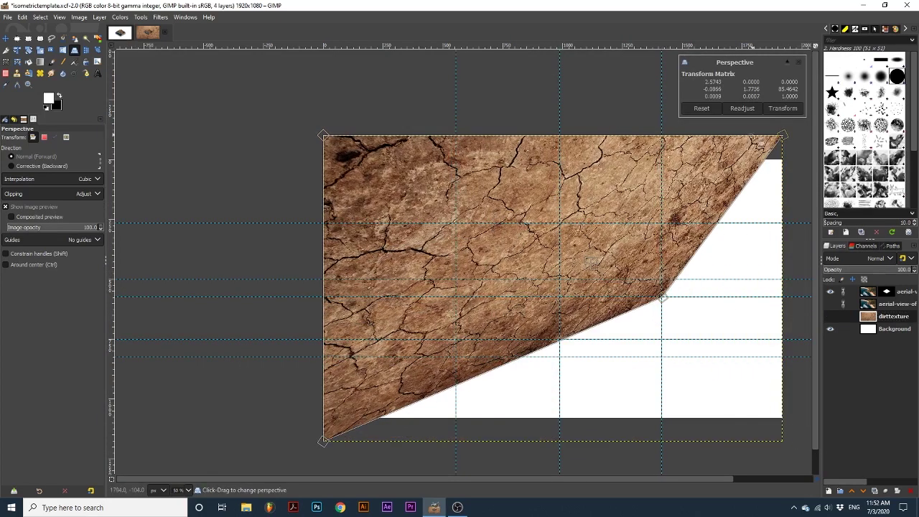
{"action": "left_click_drag", "start_coordinate": [782, 135], "coordinate": [661, 279]}
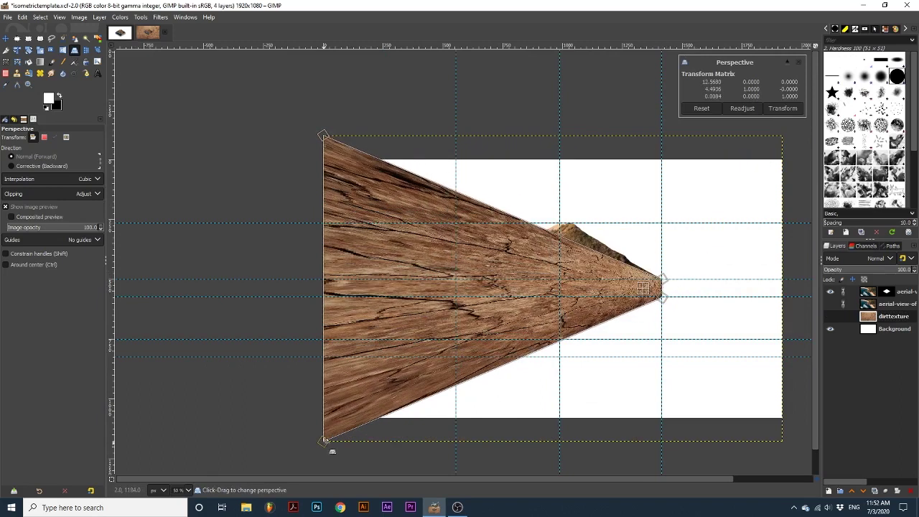
{"action": "left_click_drag", "start_coordinate": [333, 451], "coordinate": [560, 359]}
{"action": "left_click_drag", "start_coordinate": [325, 138], "coordinate": [568, 350]}
{"action": "scroll", "coordinate": [659, 328], "scroll_direction": "up", "scroll_amount": 2}
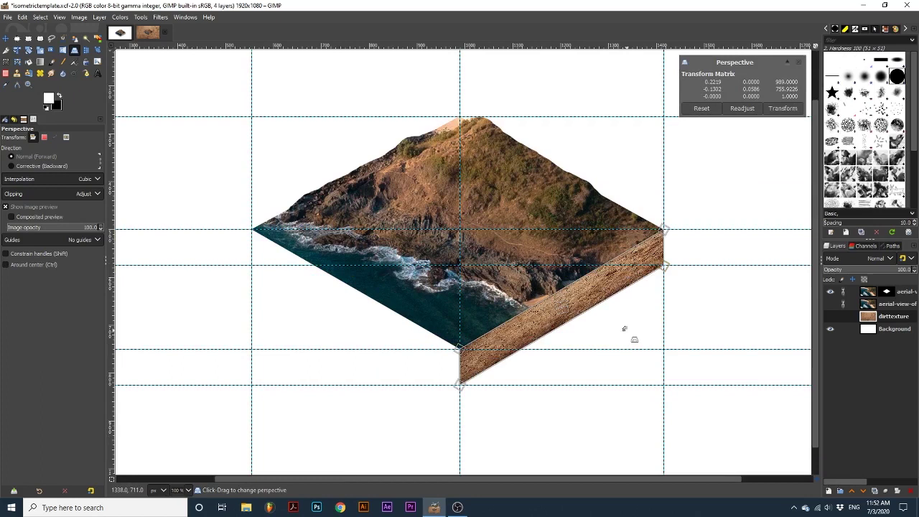
{"action": "key", "text": "Return"}
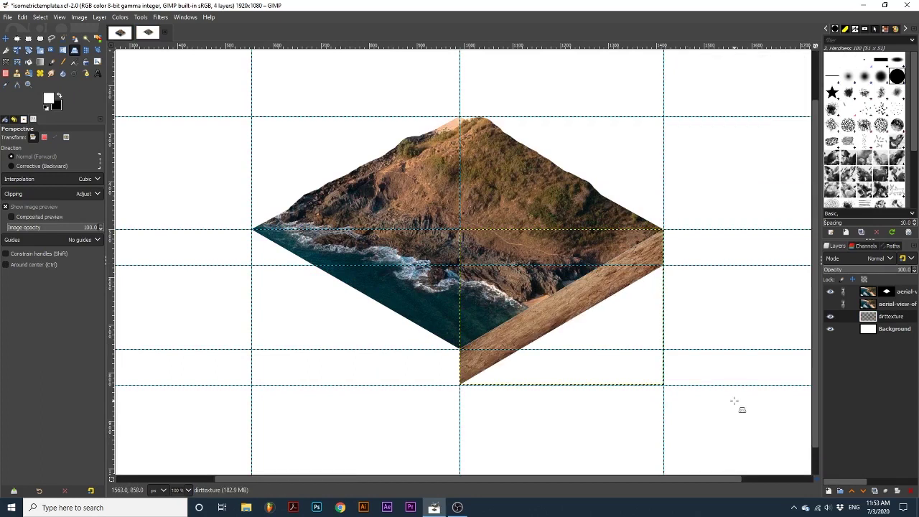
{"action": "left_click", "coordinate": [831, 303]}
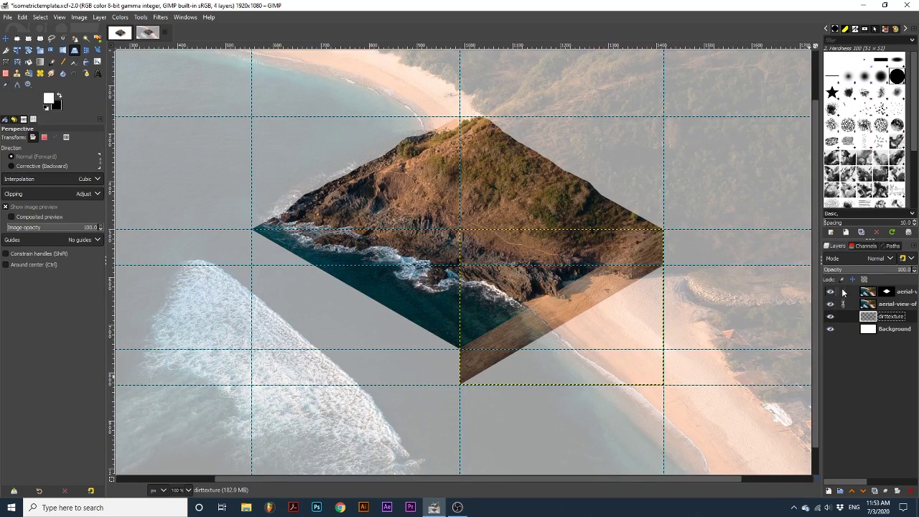
Set the beach photo layer to 100 opacity
{"action": "left_click", "coordinate": [877, 306]}
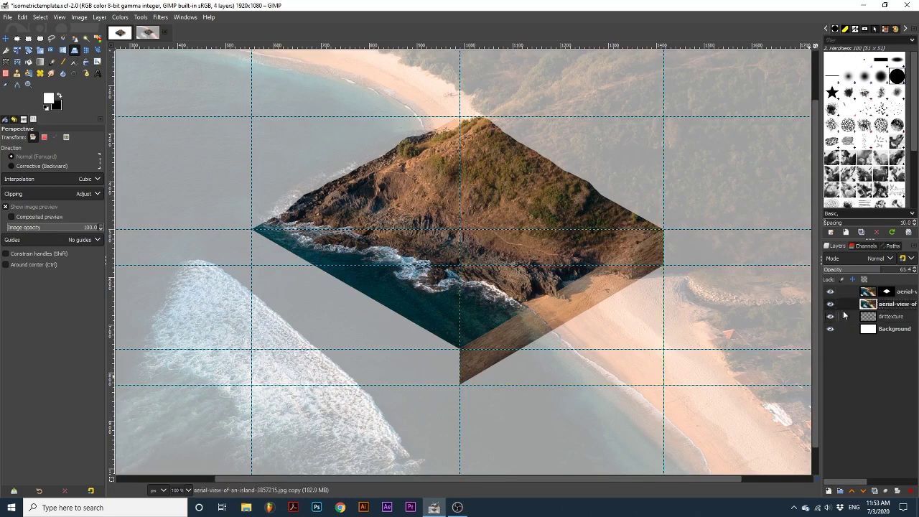
{"action": "type", "text": "100"}
{"action": "key", "text": "Return"}
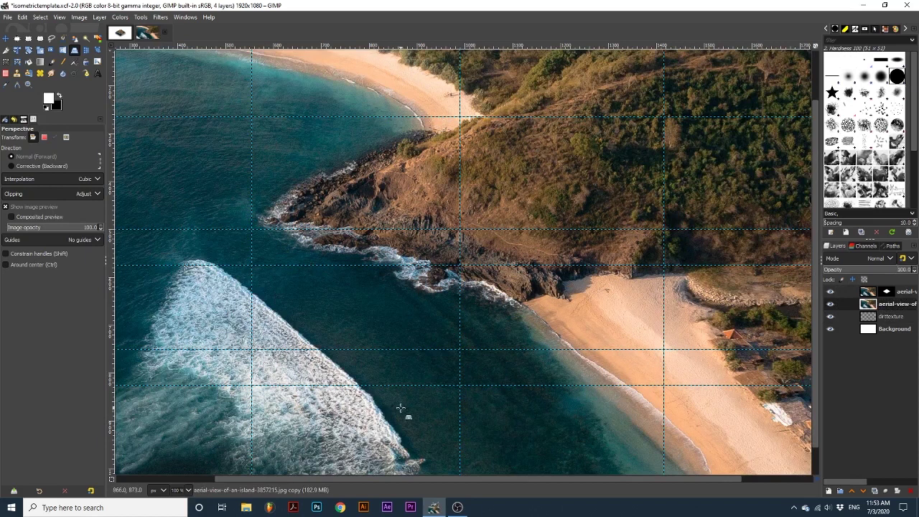
Copy a rectangle of top-left water and paste it as a new layer, Pasted Layer
{"action": "left_click", "coordinate": [28, 40]}
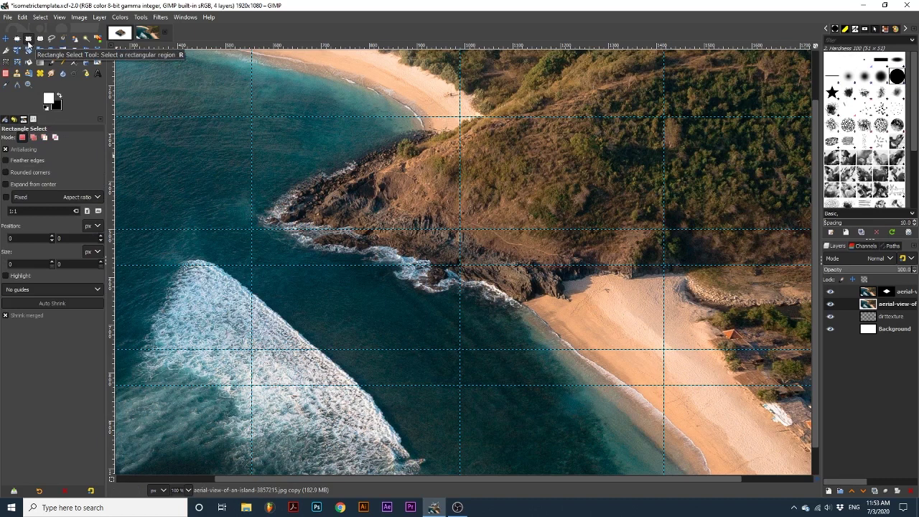
{"action": "scroll", "coordinate": [208, 158], "scroll_direction": "down", "scroll_amount": 2}
{"action": "left_click_drag", "start_coordinate": [171, 134], "coordinate": [257, 159]}
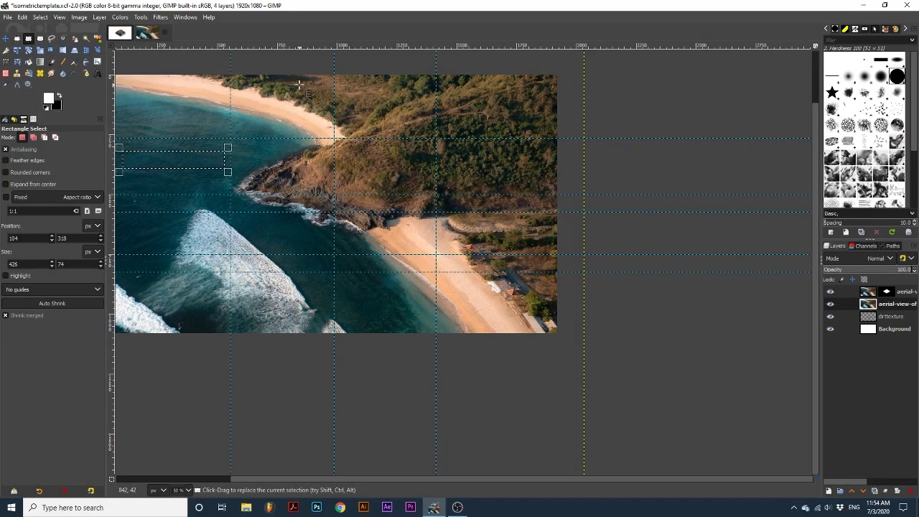
{"action": "key", "text": "ctrl"}
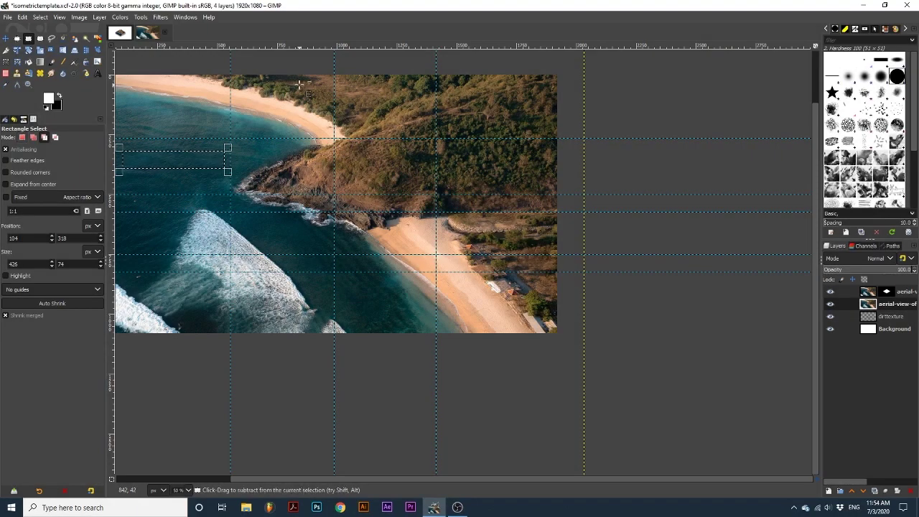
{"action": "key", "text": "ctrl+c"}
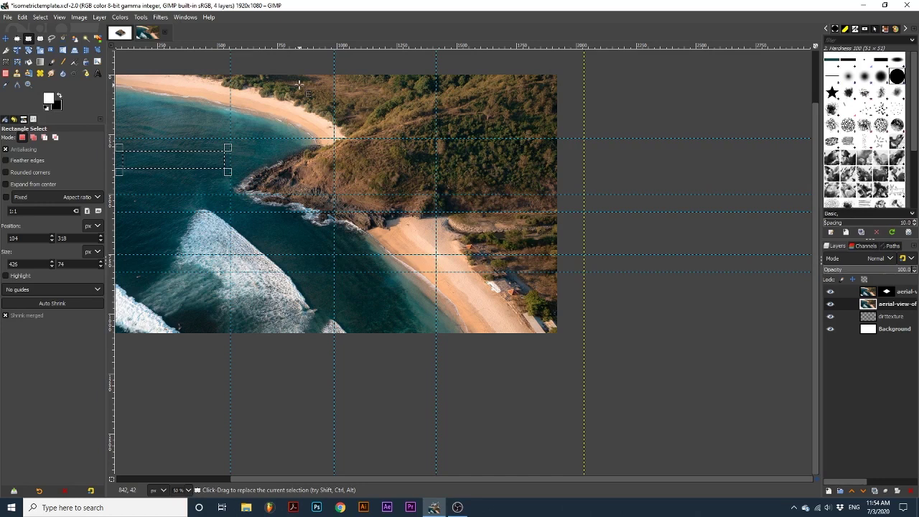
{"action": "key", "text": "ctrl+v"}
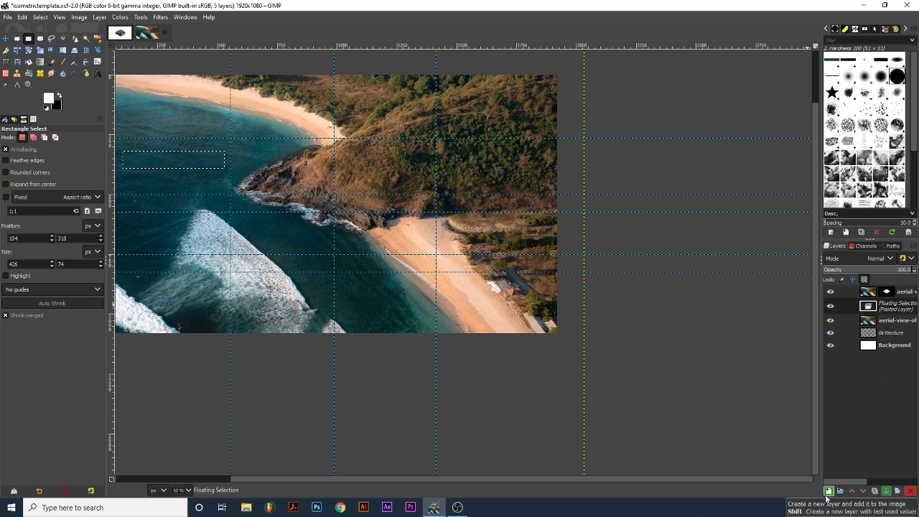
{"action": "left_click", "coordinate": [827, 493]}
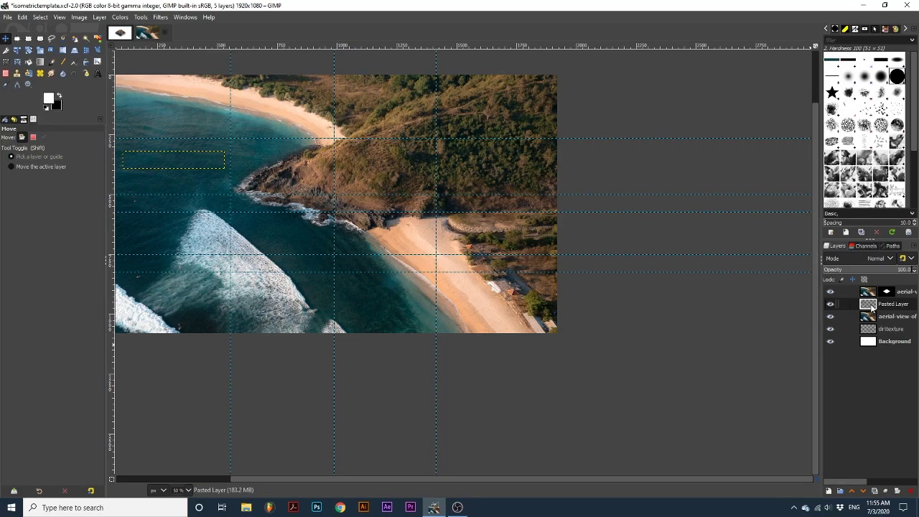
Crop Pasted Layer to its content and hide the beach photo layer
{"action": "left_click", "coordinate": [99, 17]}
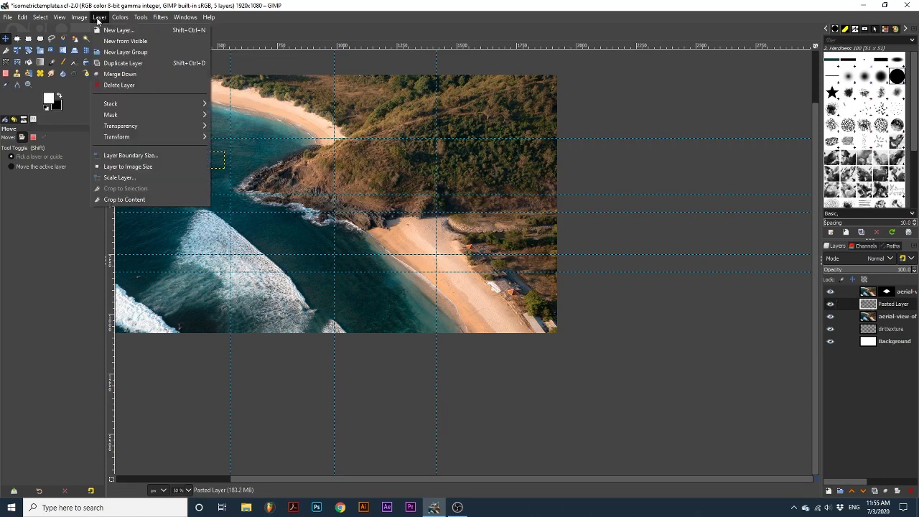
{"action": "left_click", "coordinate": [135, 198]}
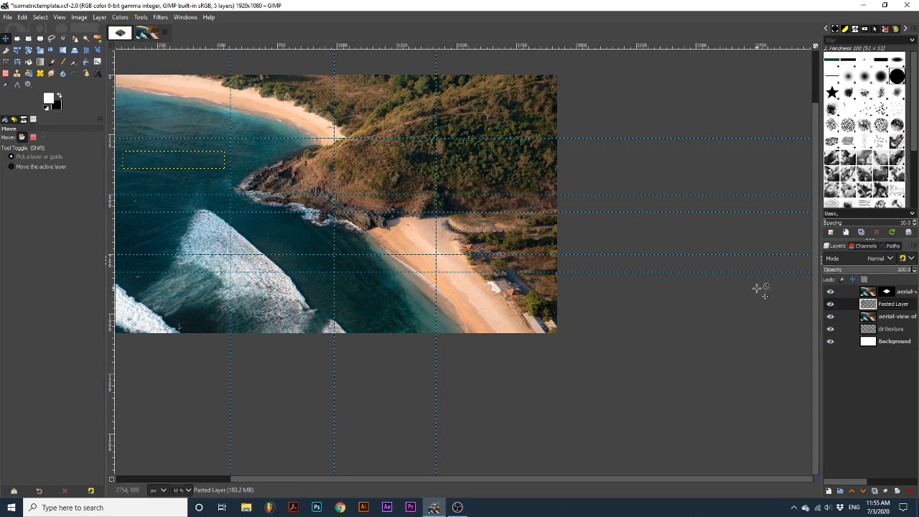
{"action": "left_click", "coordinate": [830, 317]}
Duplicate Pasted Layer as Pasted Layer copy and hide the original
{"action": "right_click", "coordinate": [867, 305]}
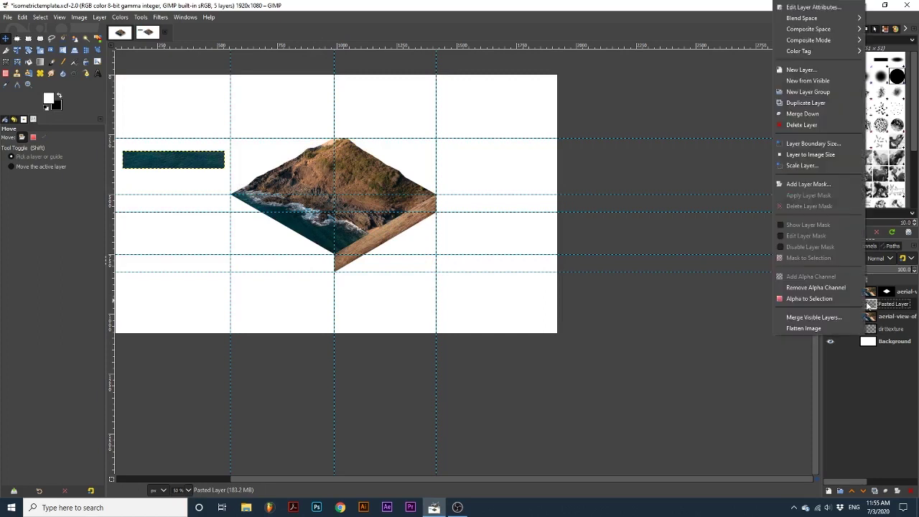
{"action": "left_click", "coordinate": [831, 106]}
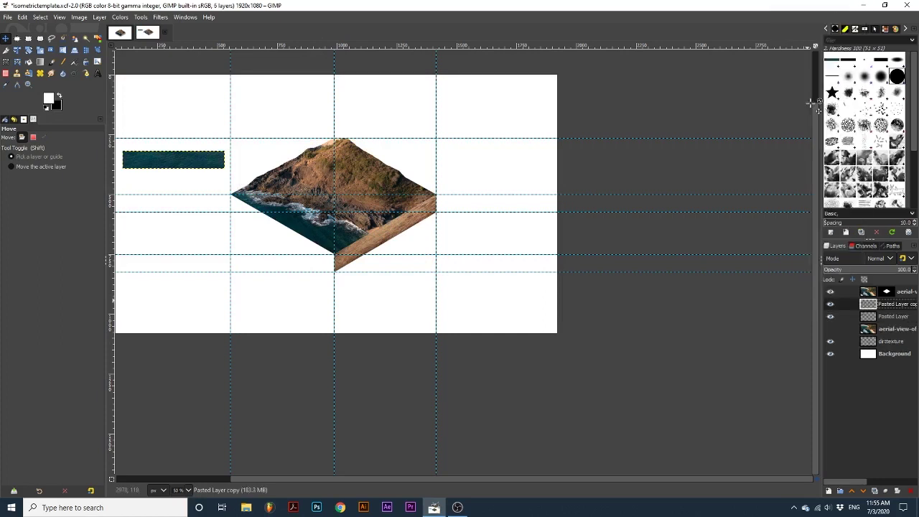
{"action": "left_click", "coordinate": [829, 318]}
Perspective-warp the copied water strip onto the block's left face, then show and select Pasted Layer
{"action": "left_click", "coordinate": [75, 50]}
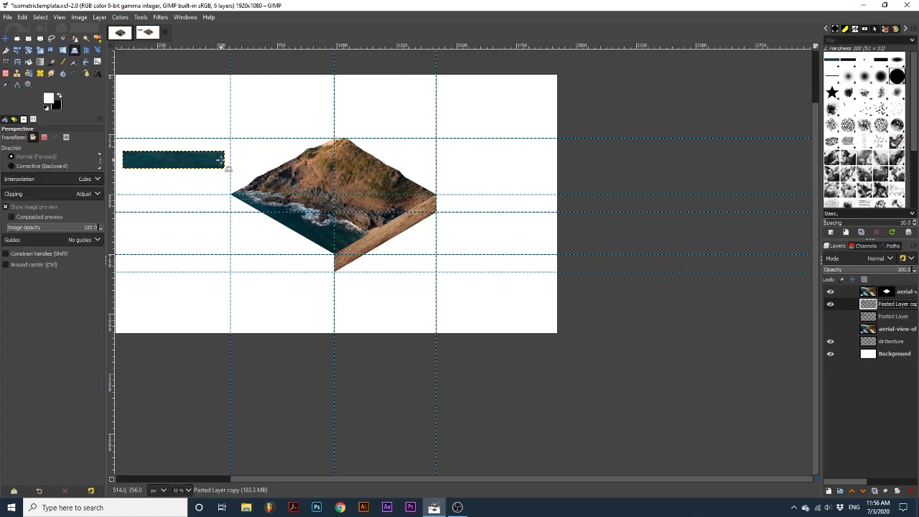
{"action": "left_click", "coordinate": [227, 172]}
{"action": "left_click_drag", "start_coordinate": [229, 174], "coordinate": [333, 271]}
{"action": "left_click_drag", "start_coordinate": [225, 153], "coordinate": [228, 195]}
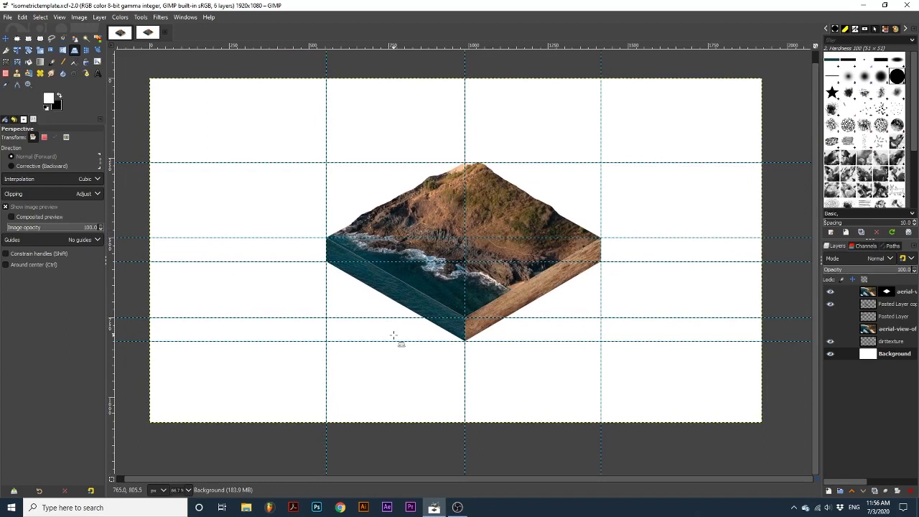
{"action": "left_click", "coordinate": [831, 316]}
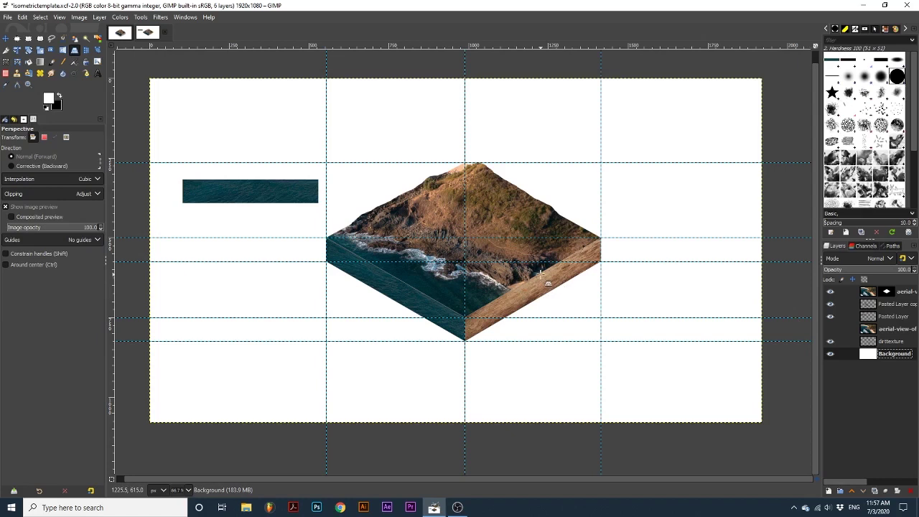
{"action": "left_click", "coordinate": [893, 317]}
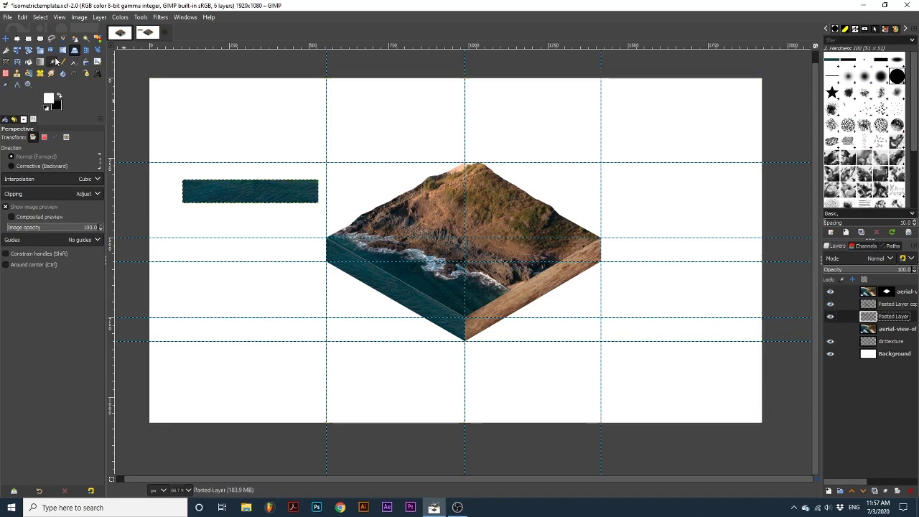
Perspective-warp the second water strip's corners onto the block's lower-right side face
{"action": "left_click", "coordinate": [316, 192]}
{"action": "left_click_drag", "start_coordinate": [318, 180], "coordinate": [601, 237]}
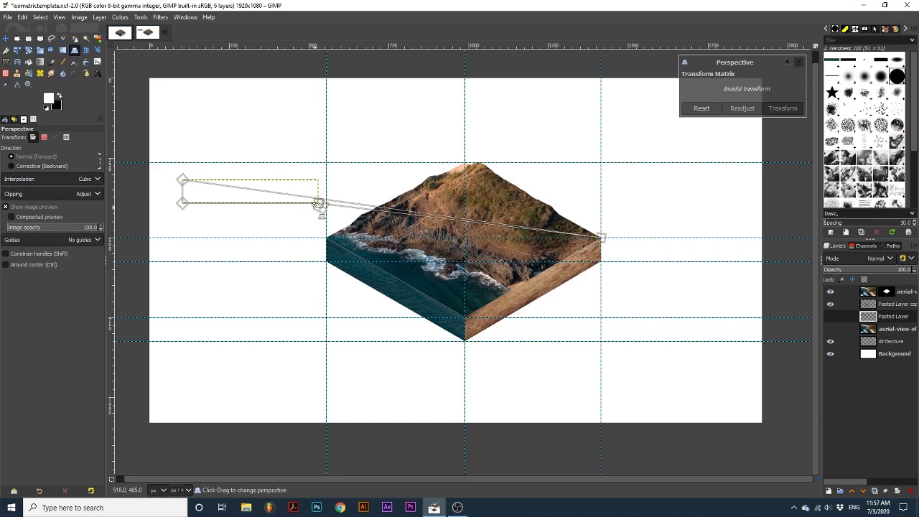
{"action": "left_click_drag", "start_coordinate": [318, 204], "coordinate": [601, 261]}
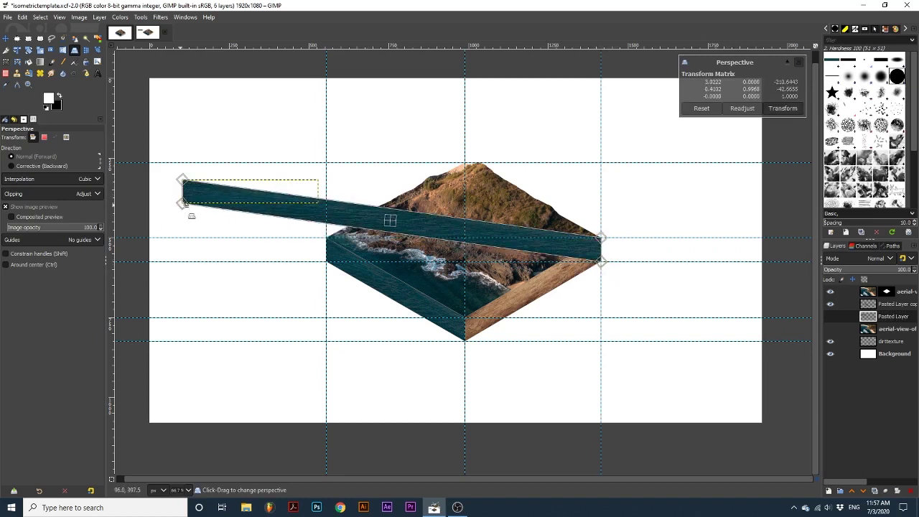
{"action": "left_click_drag", "start_coordinate": [185, 204], "coordinate": [466, 340]}
{"action": "left_click_drag", "start_coordinate": [183, 180], "coordinate": [465, 317]}
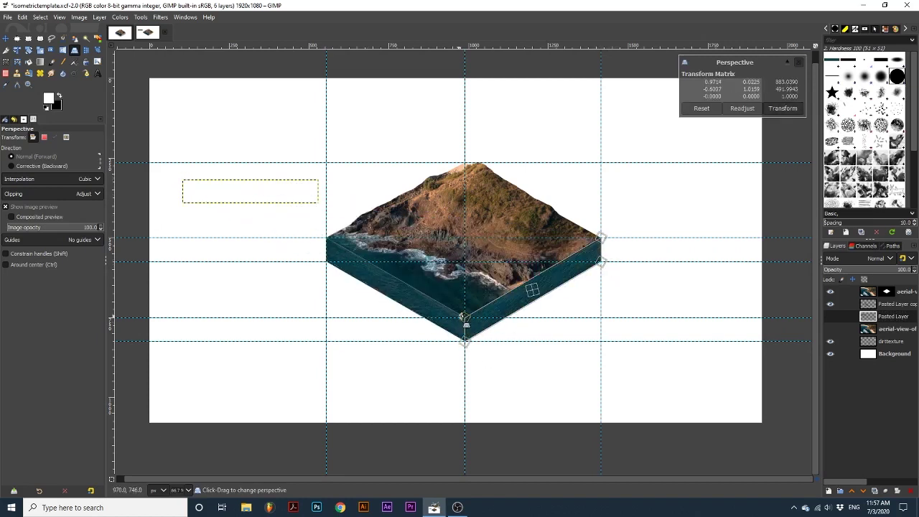
{"action": "left_click", "coordinate": [781, 109]}
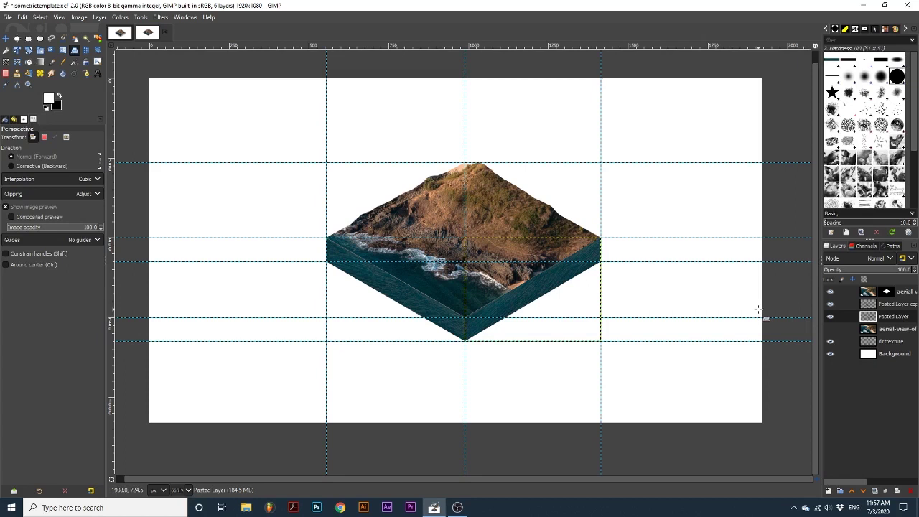
{"action": "right_click", "coordinate": [873, 318]}
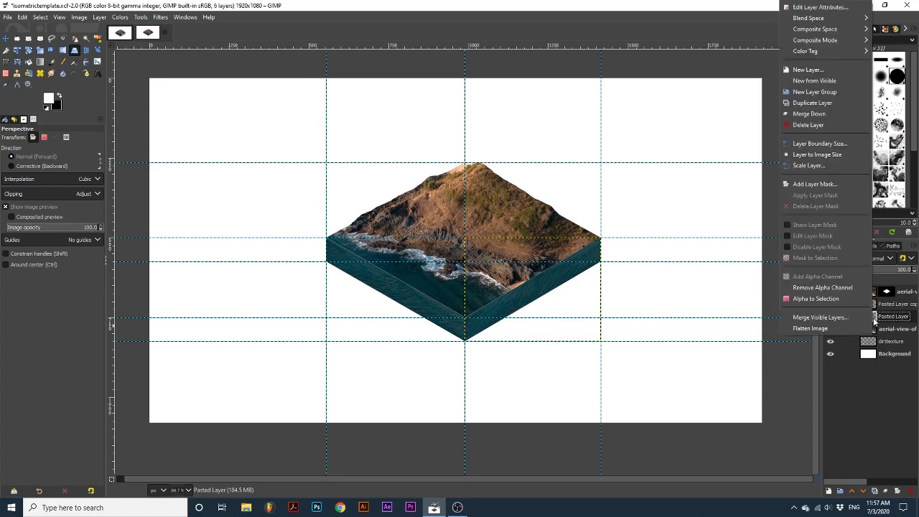
Add a white (full opacity) layer mask to the right-side water strip
{"action": "left_click", "coordinate": [833, 184]}
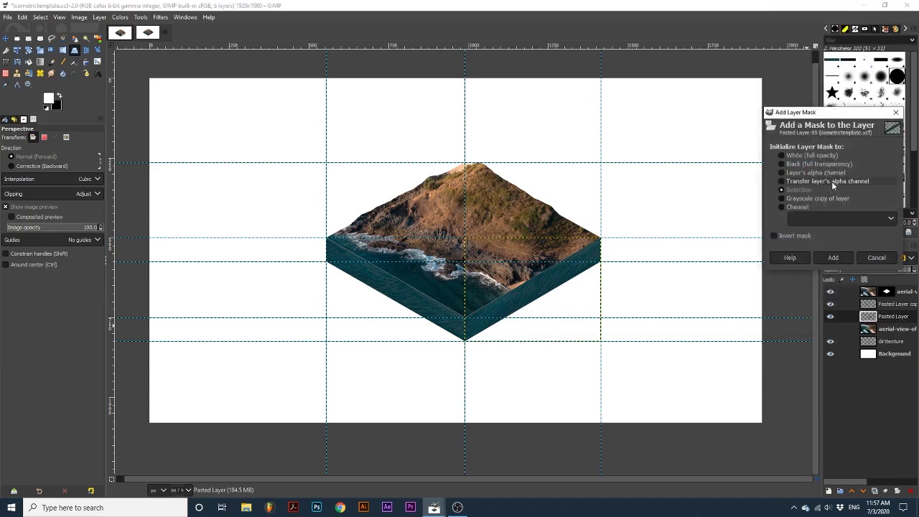
{"action": "left_click", "coordinate": [782, 157]}
{"action": "left_click", "coordinate": [846, 259]}
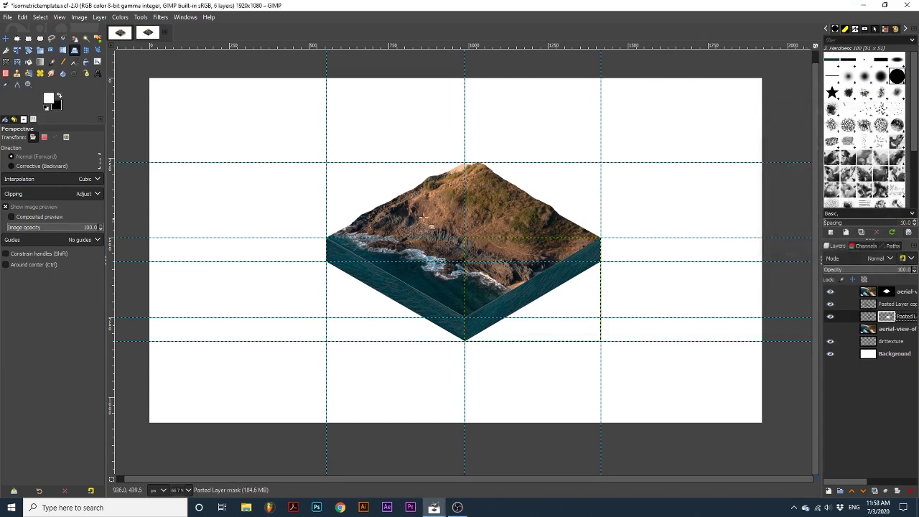
Paint black on the mask with a size 31 brush to reveal dirt on the right face
{"action": "left_click", "coordinate": [51, 63]}
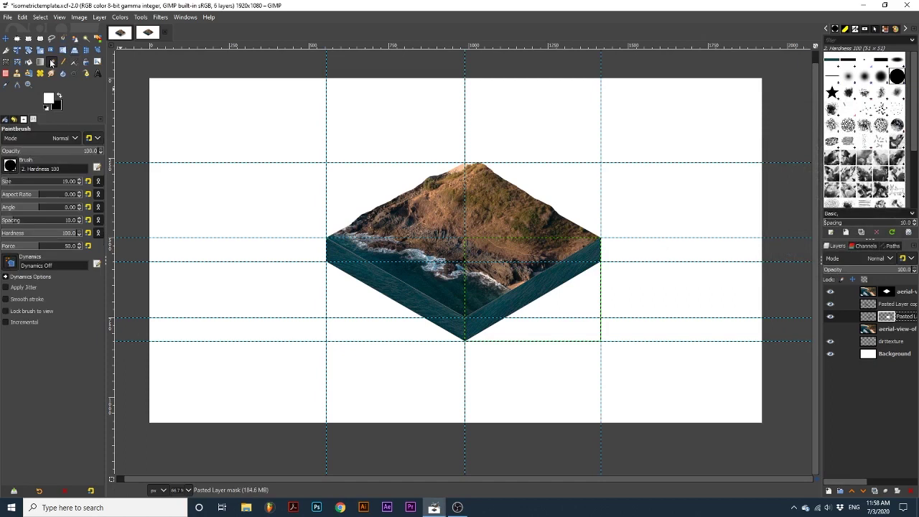
{"action": "left_click", "coordinate": [58, 96]}
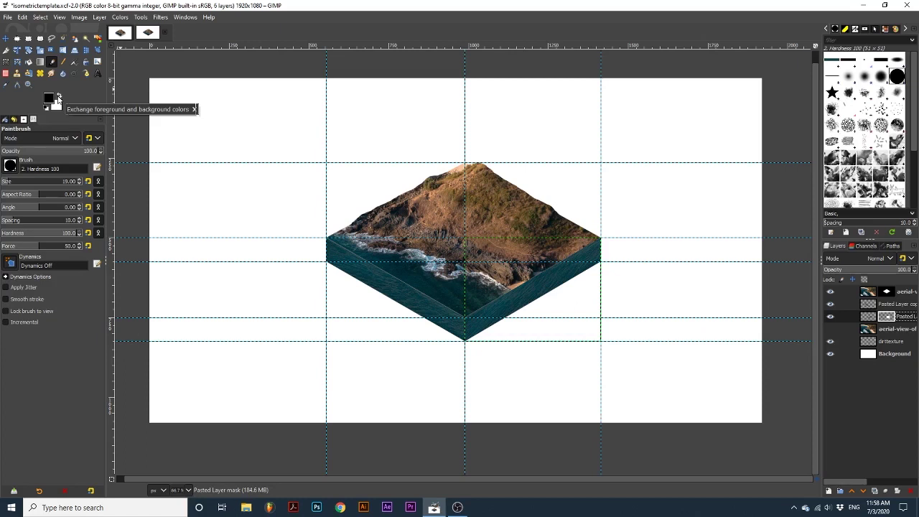
{"action": "scroll", "coordinate": [579, 287], "scroll_direction": "up", "scroll_amount": 2}
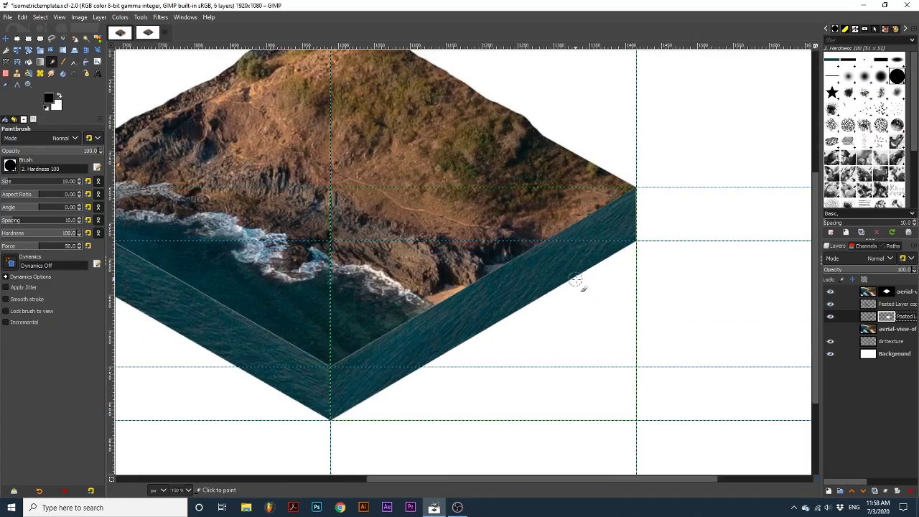
{"action": "mouse_move", "coordinate": [494, 264]}
{"action": "left_mouse_down"}
{"action": "mouse_move", "coordinate": [441, 316]}
{"action": "mouse_move", "coordinate": [410, 383]}
{"action": "mouse_move", "coordinate": [458, 316]}
{"action": "mouse_move", "coordinate": [595, 229]}
{"action": "mouse_move", "coordinate": [617, 259]}
{"action": "mouse_move", "coordinate": [517, 298]}
{"action": "mouse_move", "coordinate": [482, 333]}
{"action": "mouse_move", "coordinate": [626, 193]}
{"action": "mouse_move", "coordinate": [567, 226]}
{"action": "left_mouse_up"}
{"action": "left_click", "coordinate": [65, 177]}
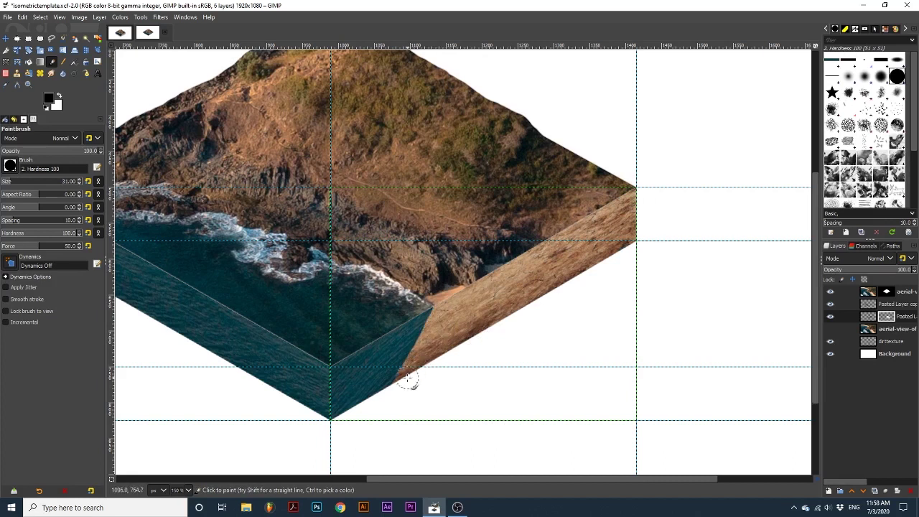
{"action": "mouse_move", "coordinate": [362, 425]}
{"action": "left_mouse_down"}
{"action": "mouse_move", "coordinate": [337, 428]}
{"action": "mouse_move", "coordinate": [360, 414]}
{"action": "mouse_move", "coordinate": [337, 424]}
{"action": "mouse_move", "coordinate": [365, 406]}
{"action": "left_mouse_up"}
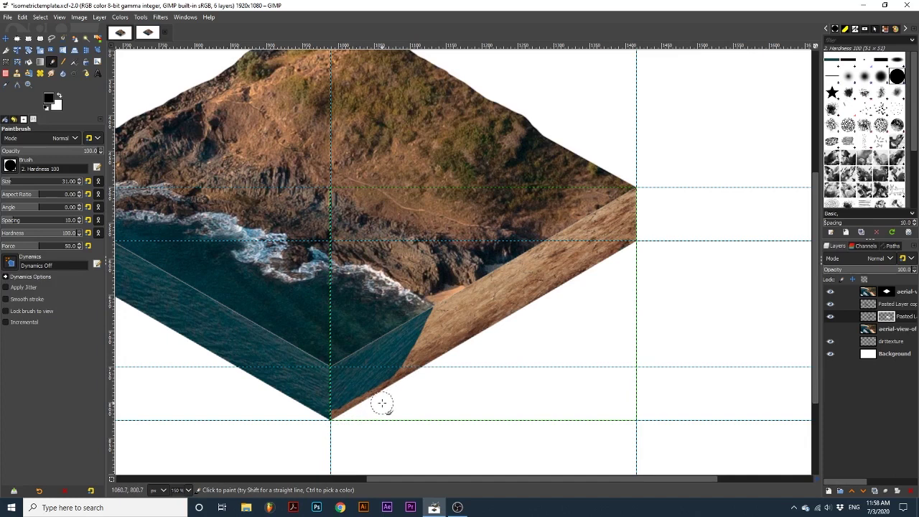
{"action": "key", "text": "ctrl+z"}
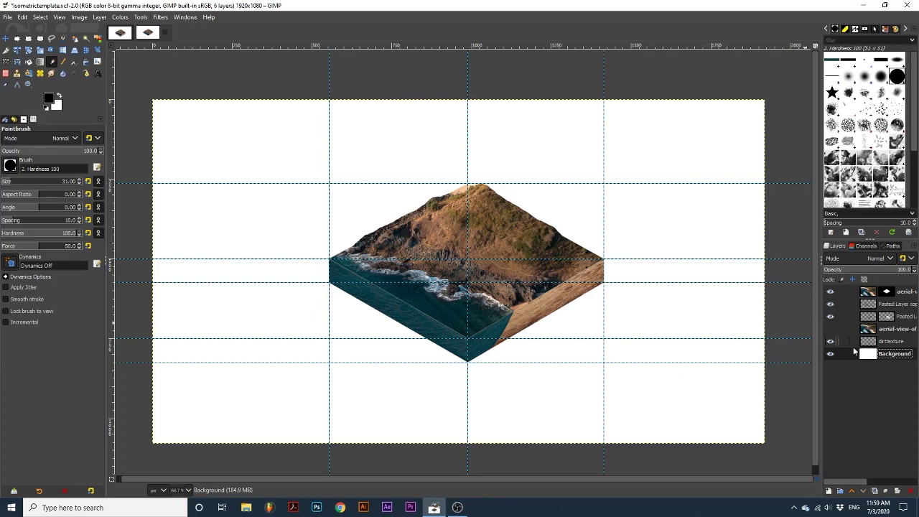
Hide the white Background and create a merged layer with New from Visible
{"action": "left_click", "coordinate": [830, 354]}
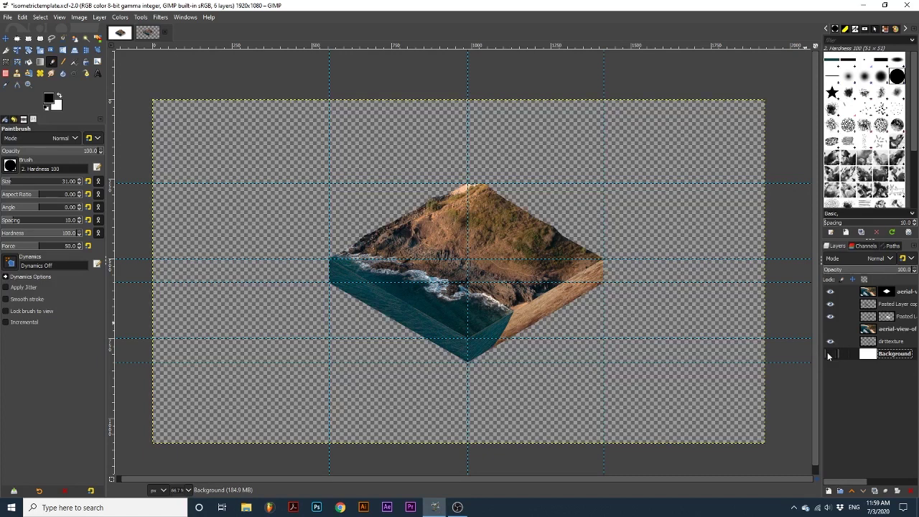
{"action": "right_click", "coordinate": [871, 293]}
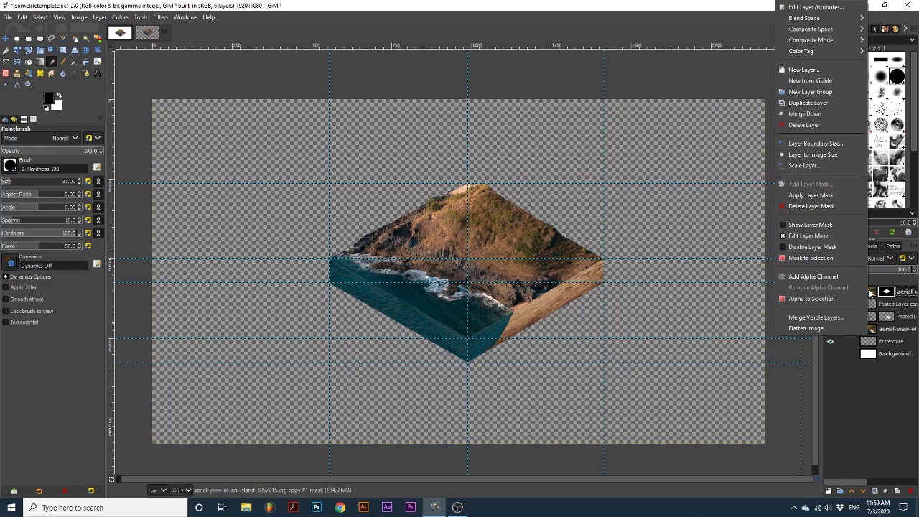
{"action": "left_click", "coordinate": [846, 81]}
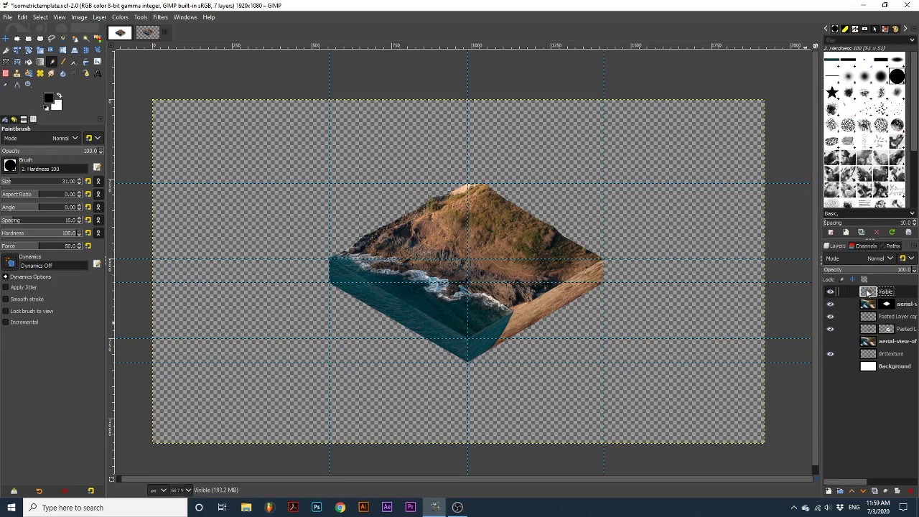
Apply a legacy Drop Shadow to the Visible layer with Allow resizing unticked
{"action": "left_click", "coordinate": [160, 17]}
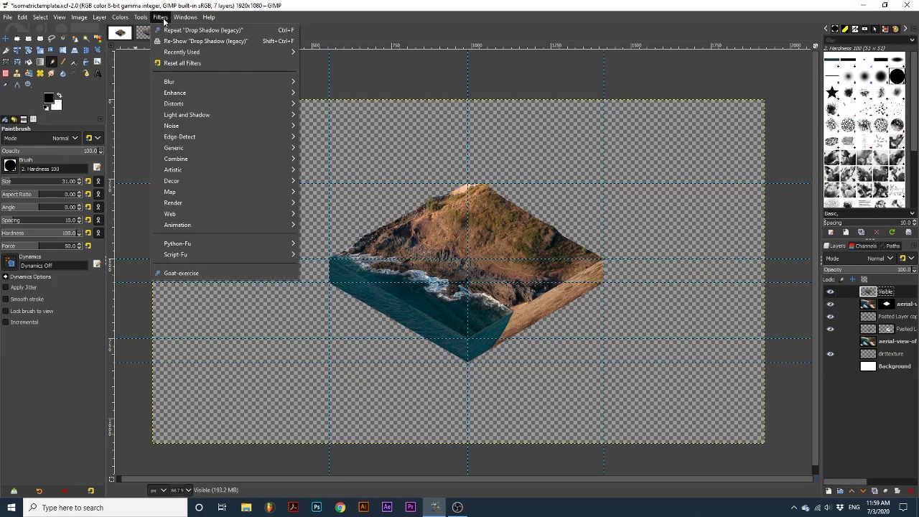
{"action": "mouse_move", "coordinate": [221, 118]}
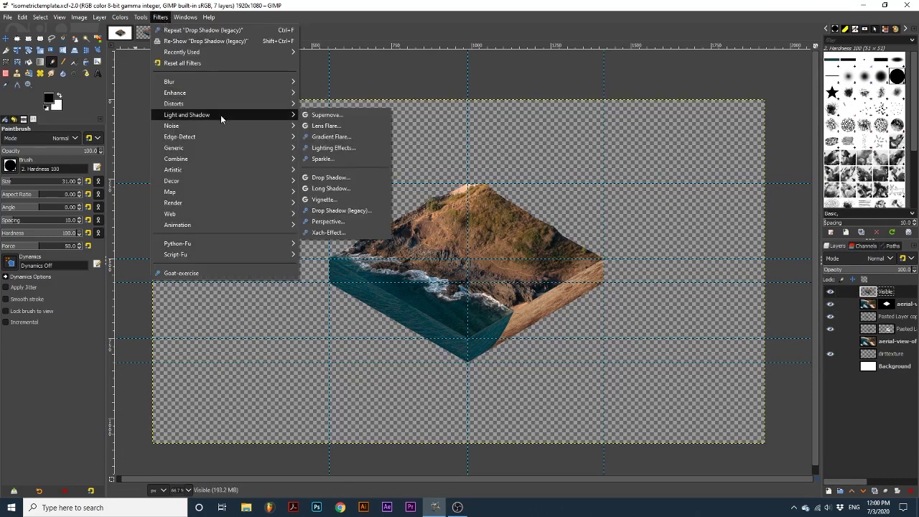
{"action": "left_click", "coordinate": [340, 210]}
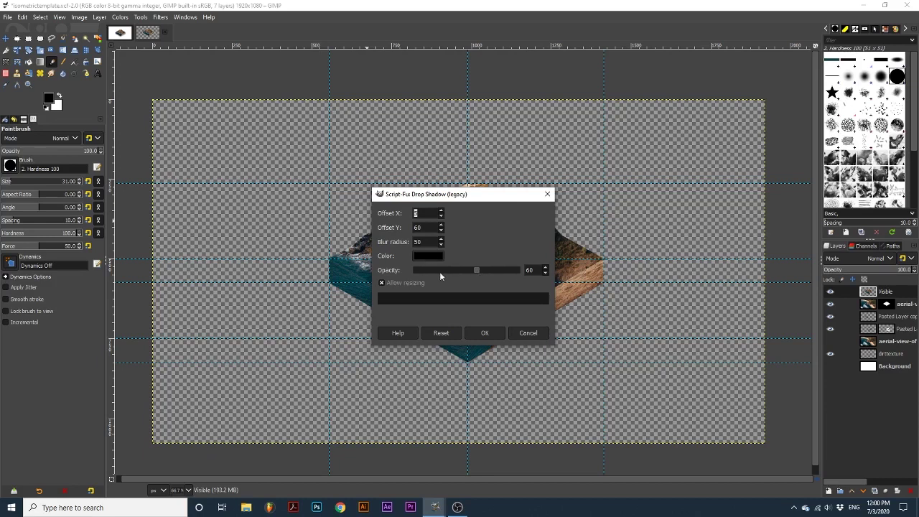
{"action": "left_click", "coordinate": [381, 282]}
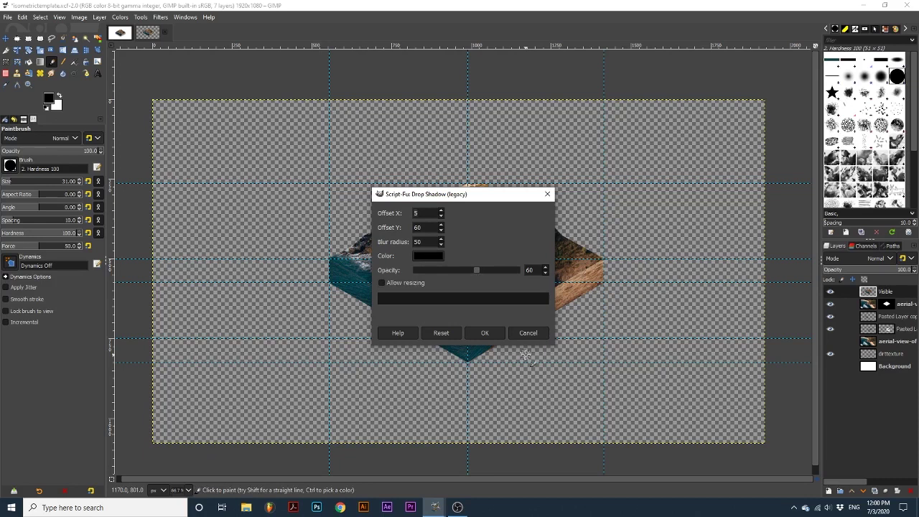
{"action": "left_click", "coordinate": [487, 334]}
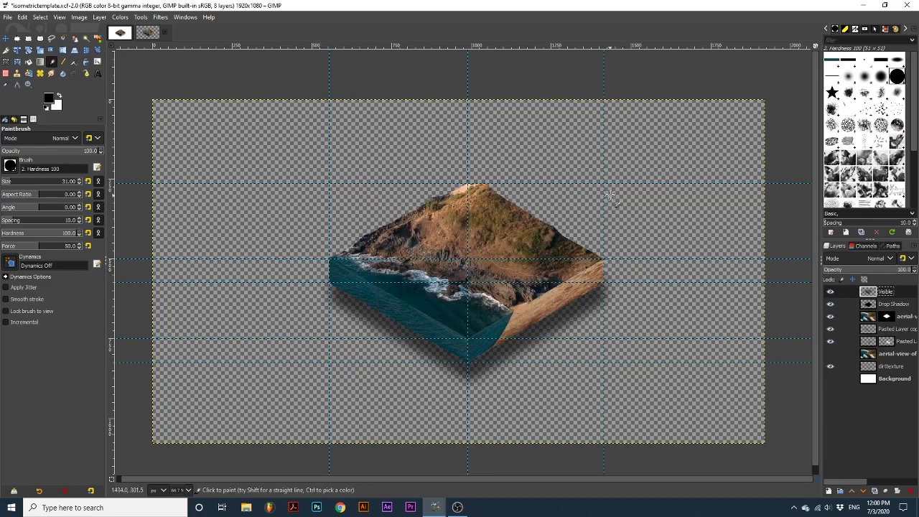
Show the white Background layer again and turn off View > Show Guides
{"action": "left_click", "coordinate": [830, 379]}
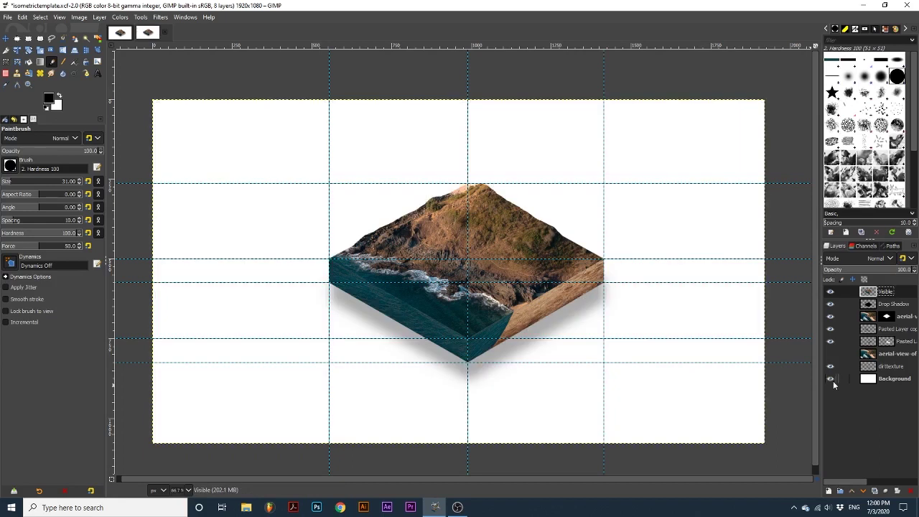
{"action": "left_click", "coordinate": [62, 17]}
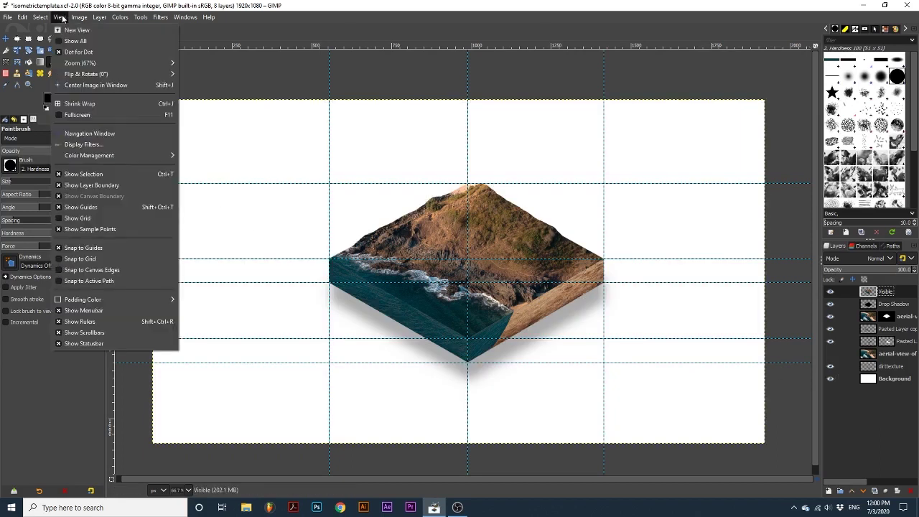
{"action": "left_click", "coordinate": [103, 207]}
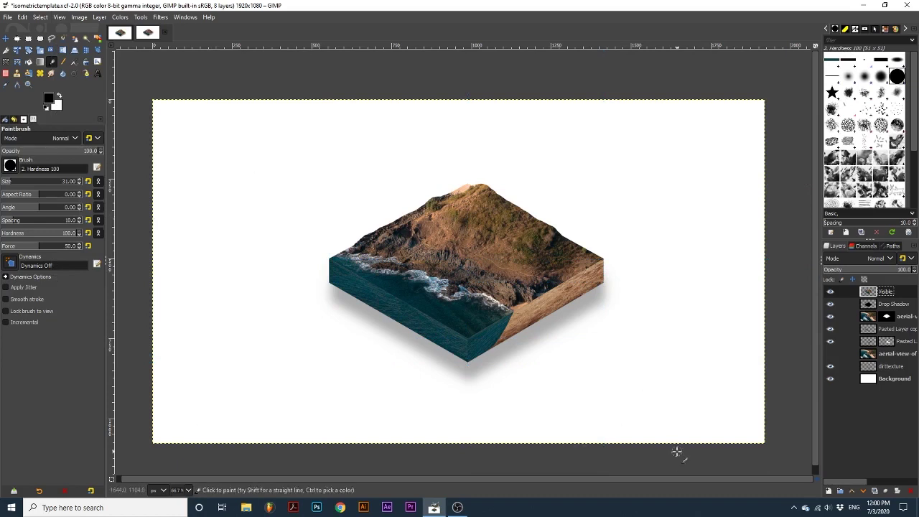